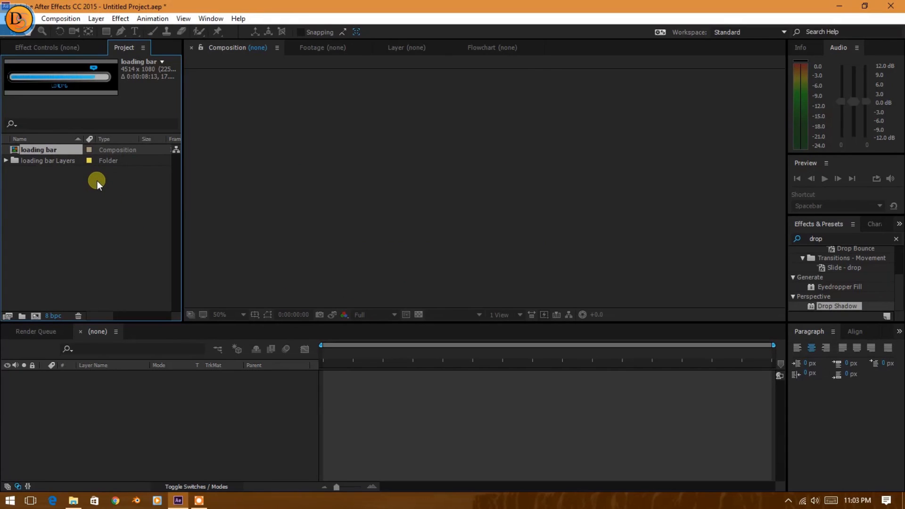
Open the imported loading bar composition.
double_click(38, 150)
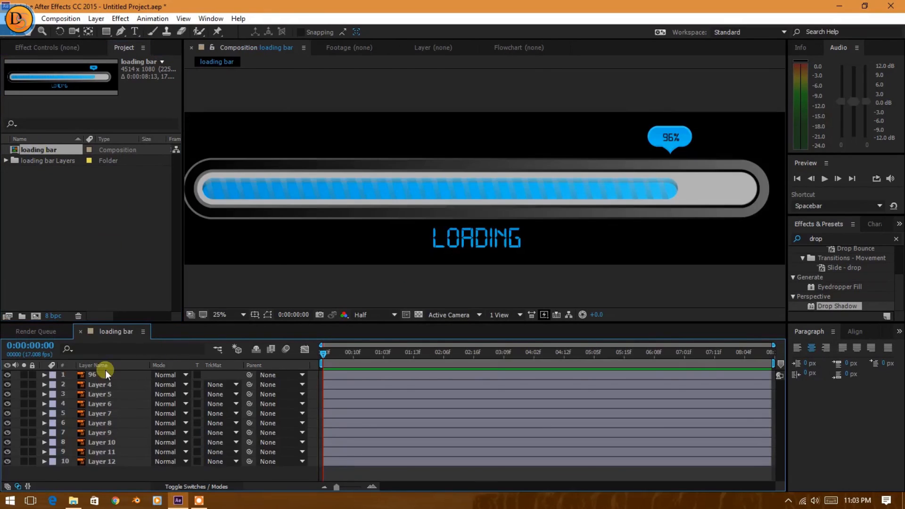
scroll(412, 225, down, 1)
scroll(410, 191, up, 1)
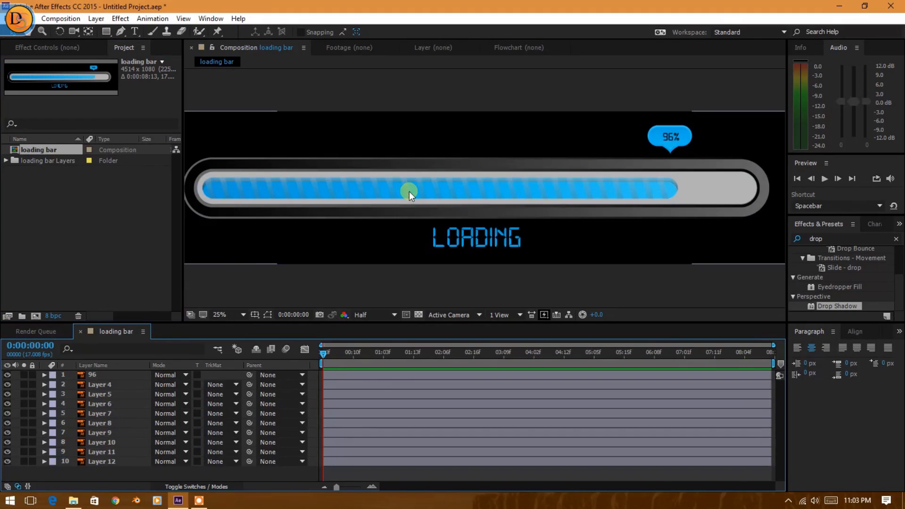
Delete Layer 7 and the 96 percentage text layer from the loading bar composition.
click(8, 422)
click(8, 422)
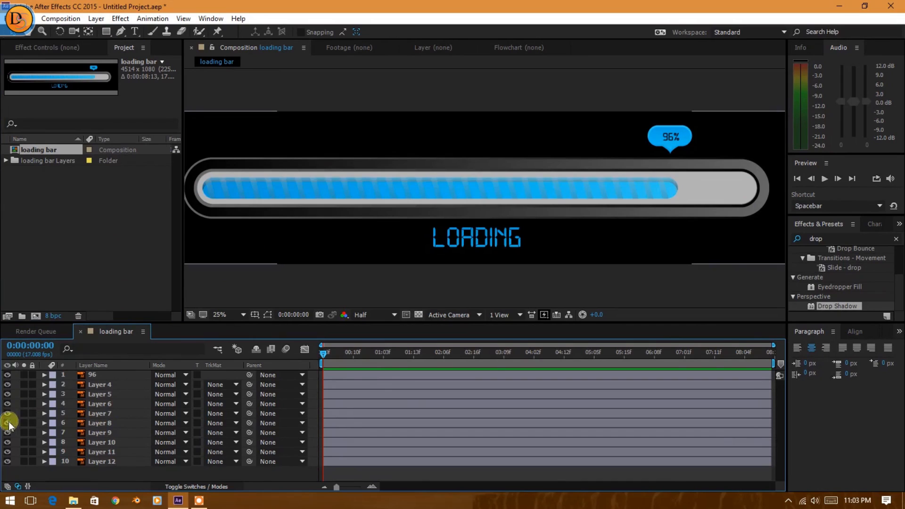
click(98, 413)
key(Delete)
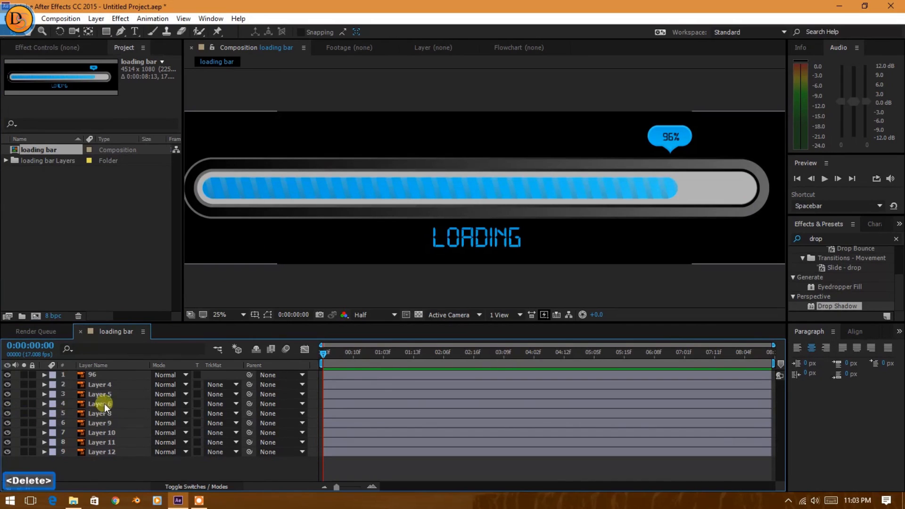
click(92, 375)
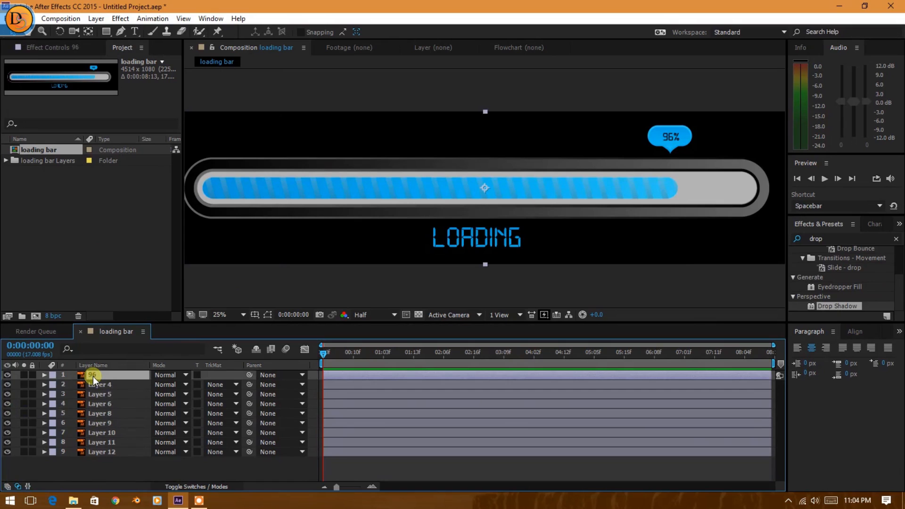
key(Delete)
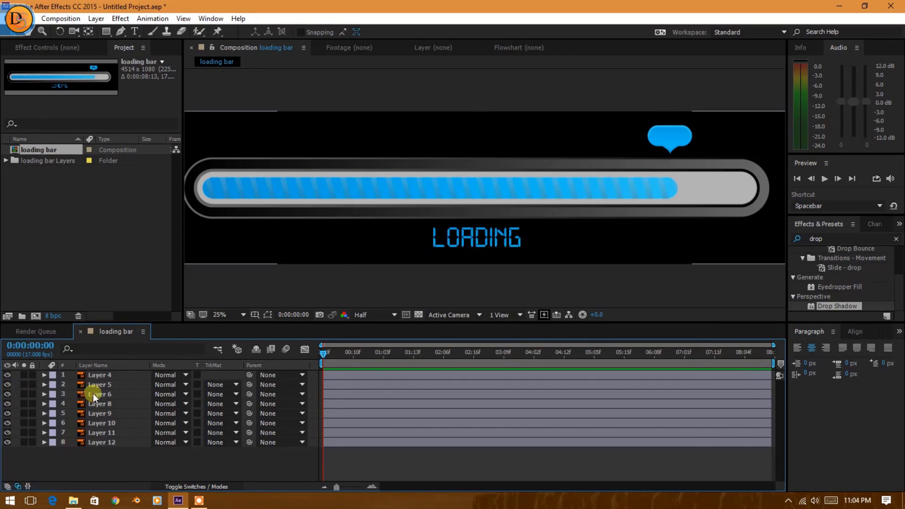
Identify Layer 5 by toggling its visibility and rename it as loading.
click(7, 385)
click(7, 385)
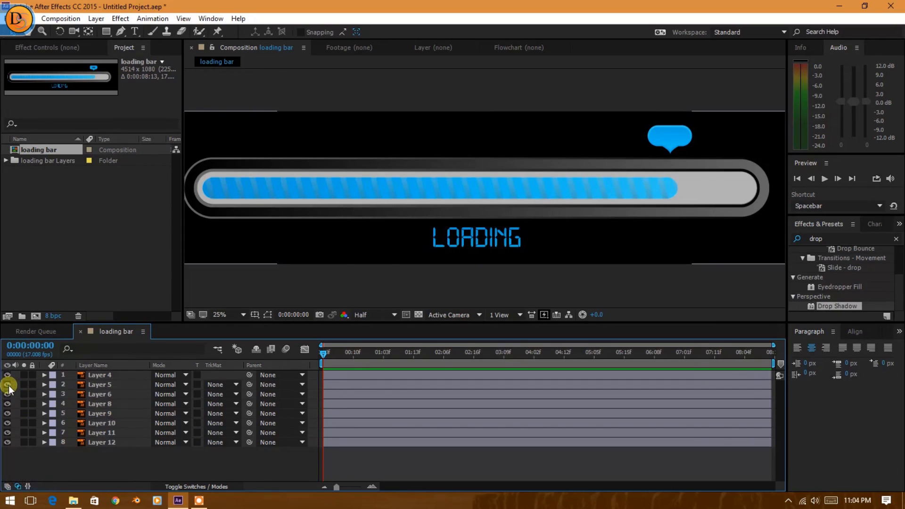
click(98, 384)
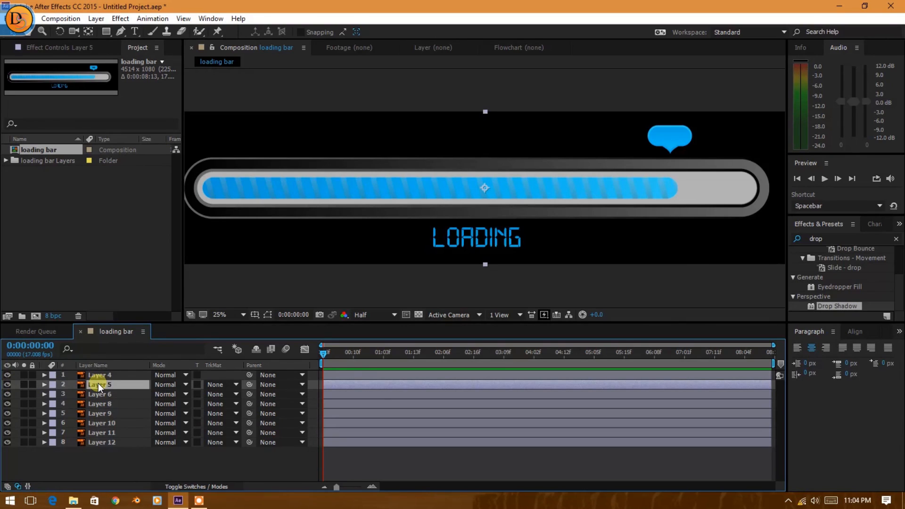
key(Return)
text(loading)
Check Layer 4 by toggling its visibility and rename it as top hover.
click(96, 376)
click(7, 375)
click(7, 375)
click(104, 375)
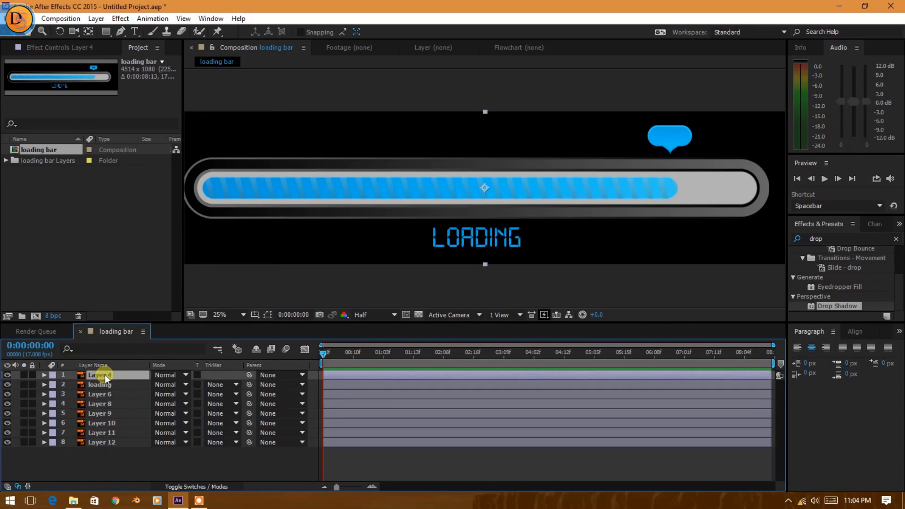
key(Return)
text(top )
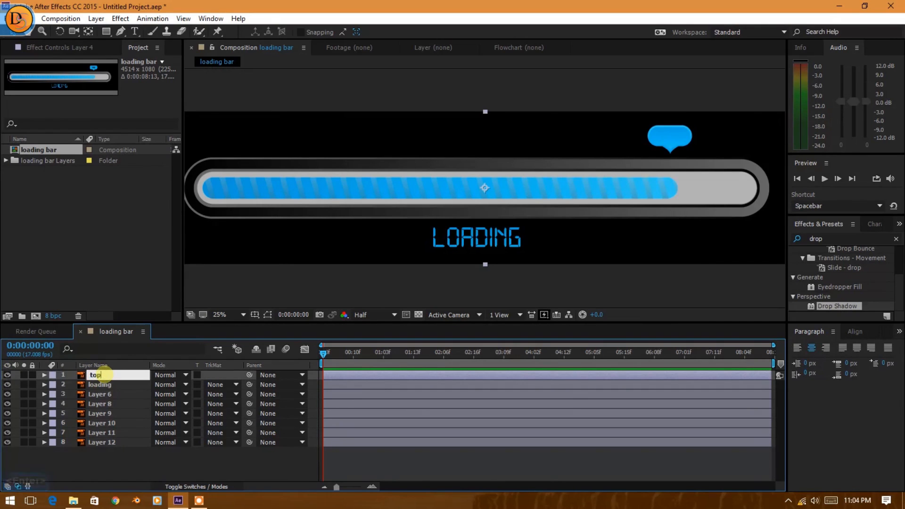
text(hover)
key(Return)
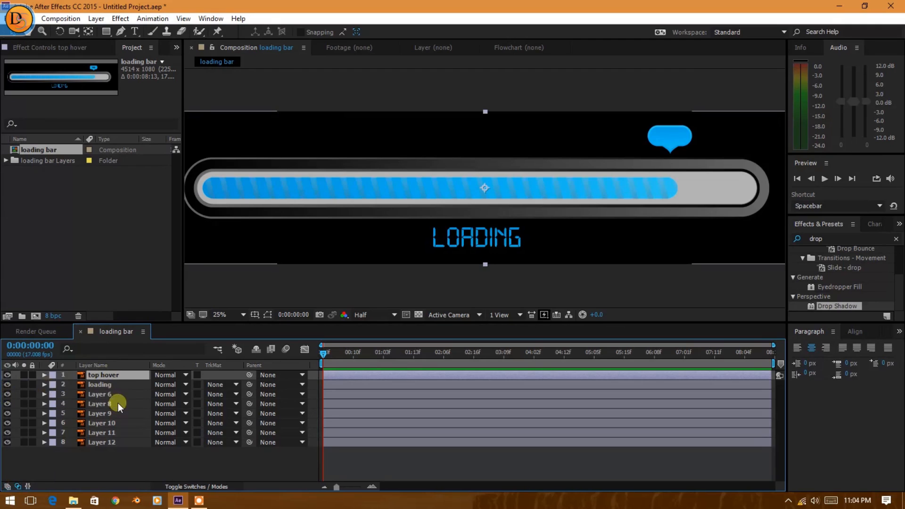
Rename Layer 6, the diagonal stripes over the blue bar, as line.
click(103, 394)
key(Return)
text(line)
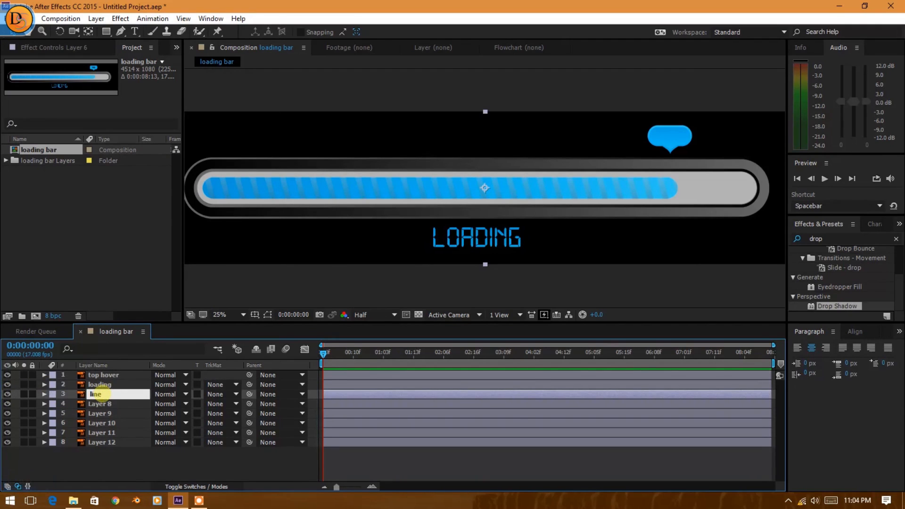
key(Return)
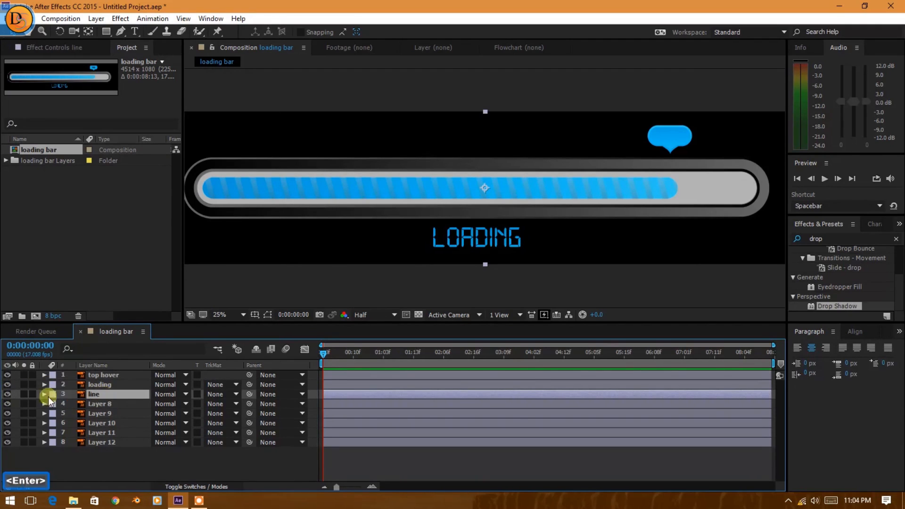
Check Layer 8 by toggling its visibility, rename it as bar and collapse its properties.
click(7, 403)
click(7, 404)
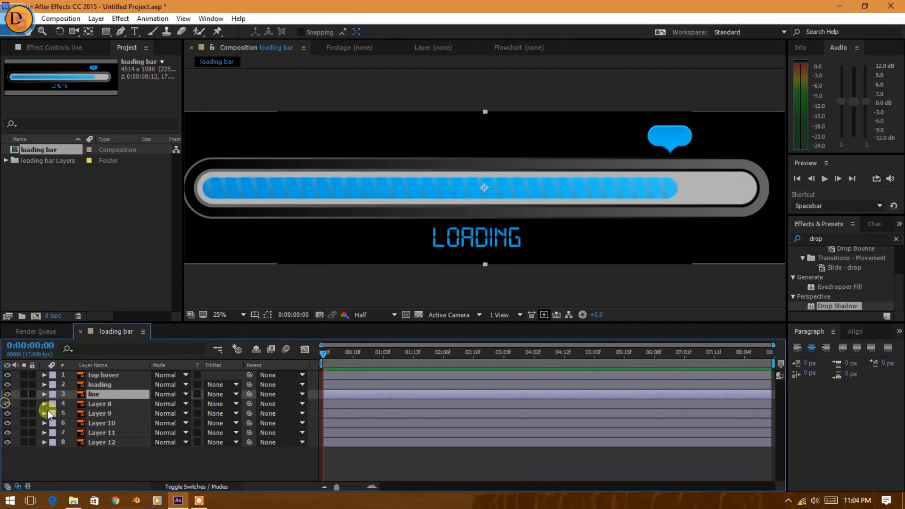
click(97, 404)
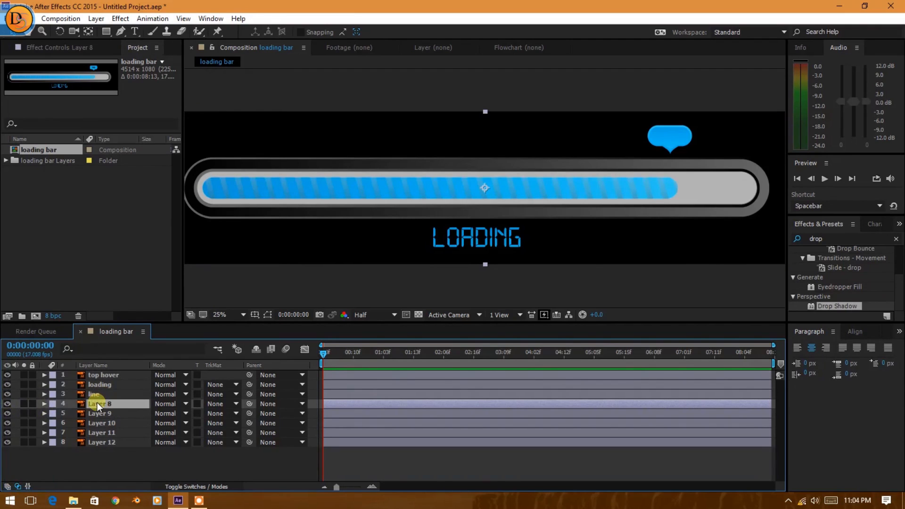
key(a)
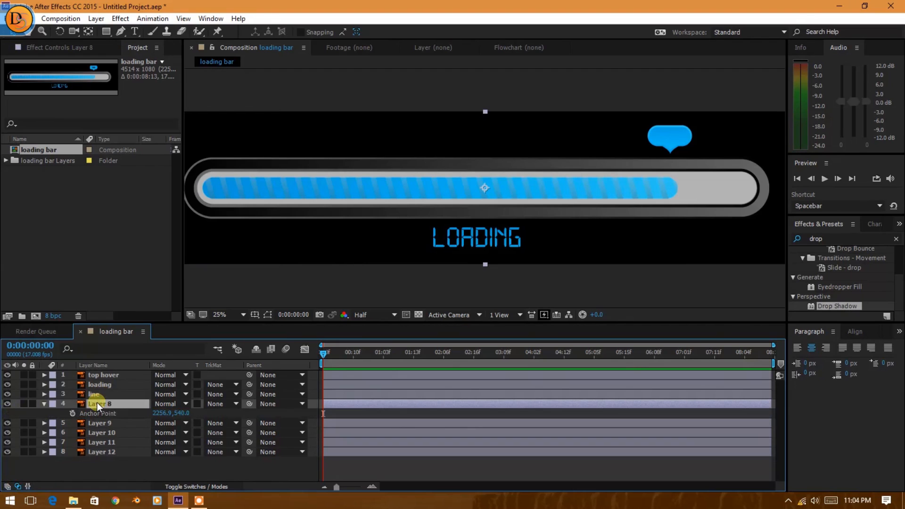
key(Return)
text(bar)
key(Return)
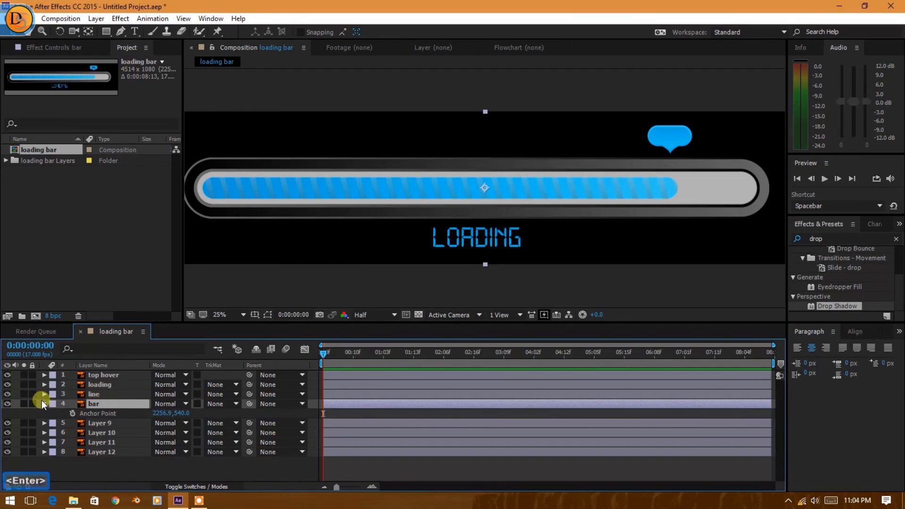
click(44, 403)
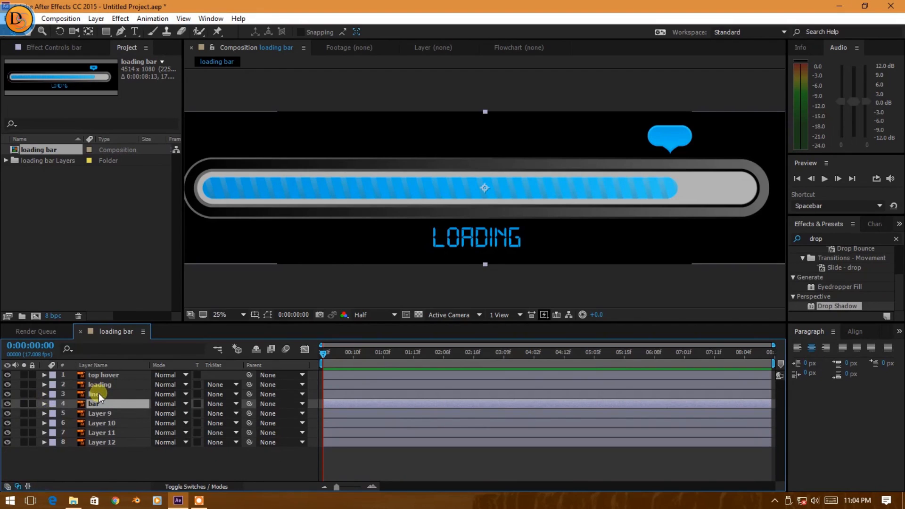
scroll(405, 185, down, 1)
scroll(405, 185, up, 1)
scroll(406, 207, down, 1)
scroll(426, 183, up, 1)
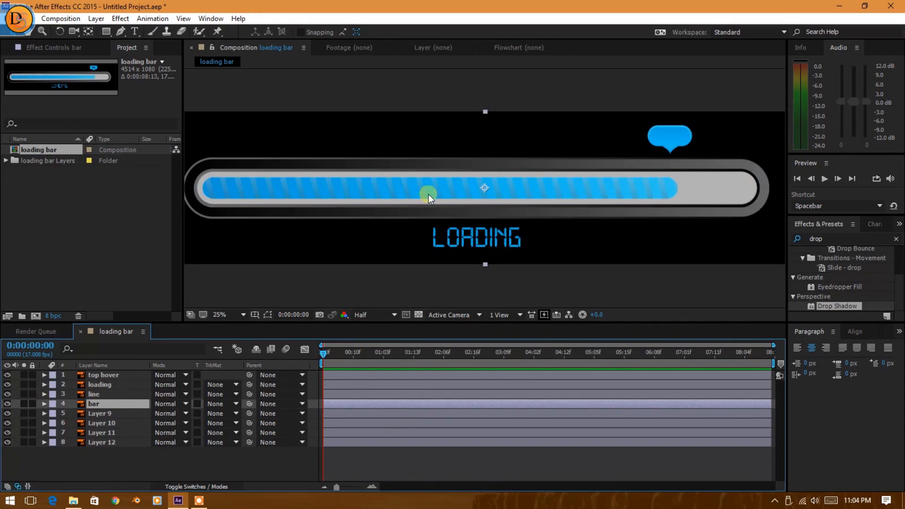
key(space)
drag(416, 236, 434, 261)
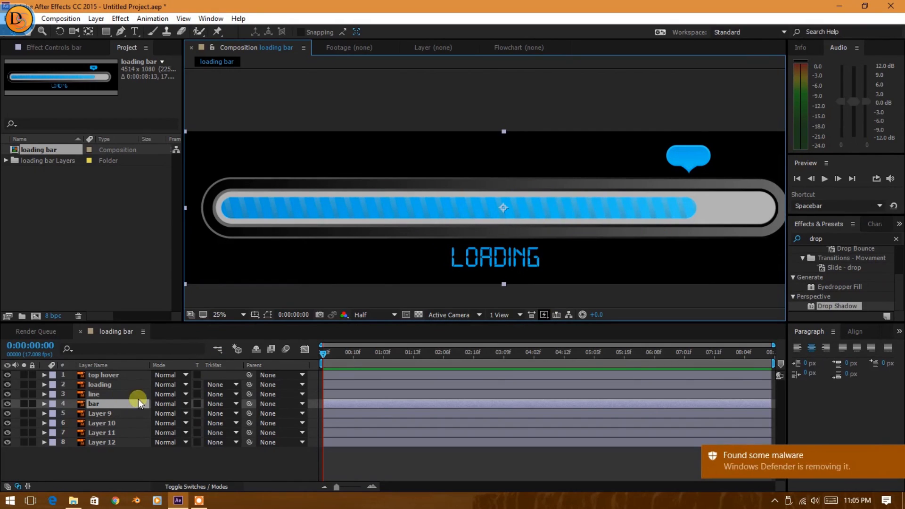
Try to pre-compose the line and bar layers.
click(112, 391)
ctrl+click(111, 401)
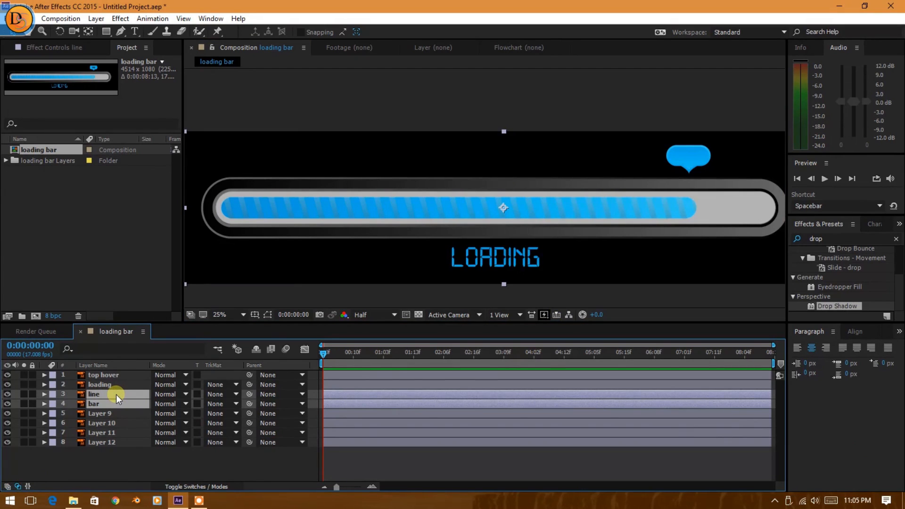
key(ctrl+shift+c)
click(94, 18)
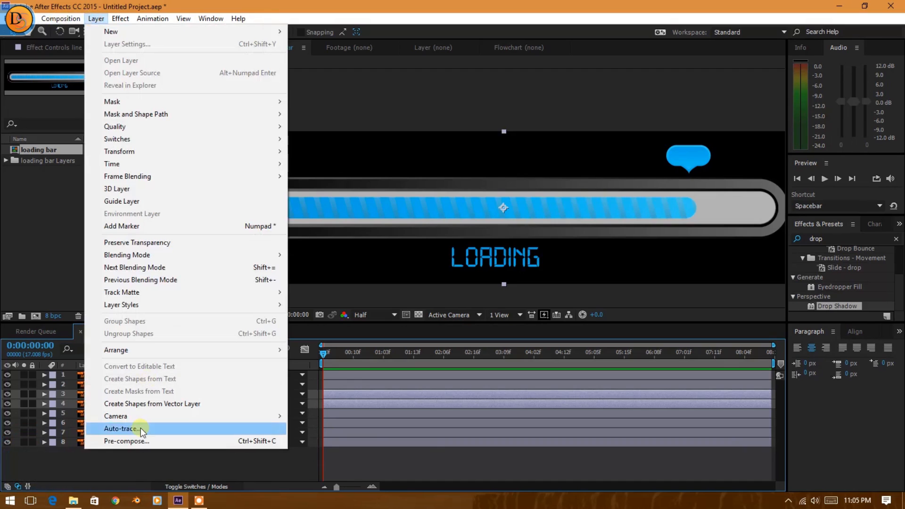
click(70, 400)
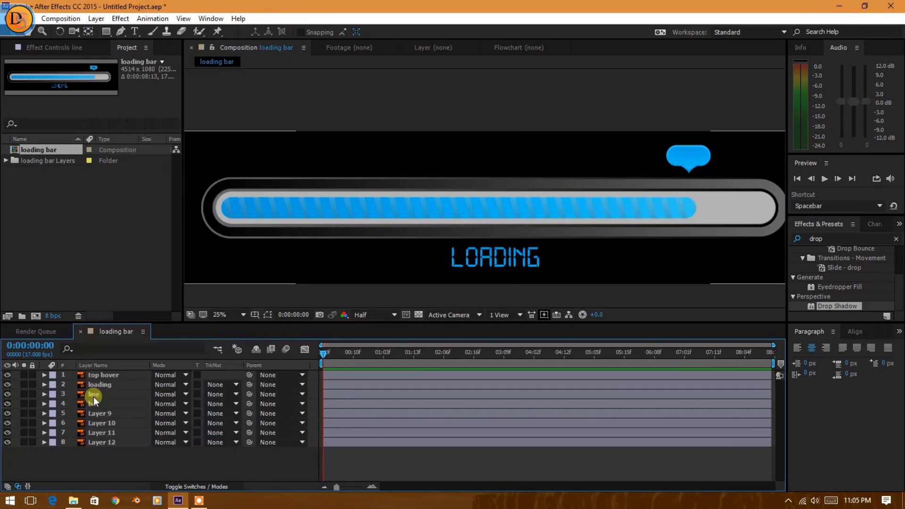
Pre-compose the line and bar layers into a new composition named loading bar, moving all attributes into it.
click(93, 397)
ctrl+click(96, 402)
key(ctrl+shift+c)
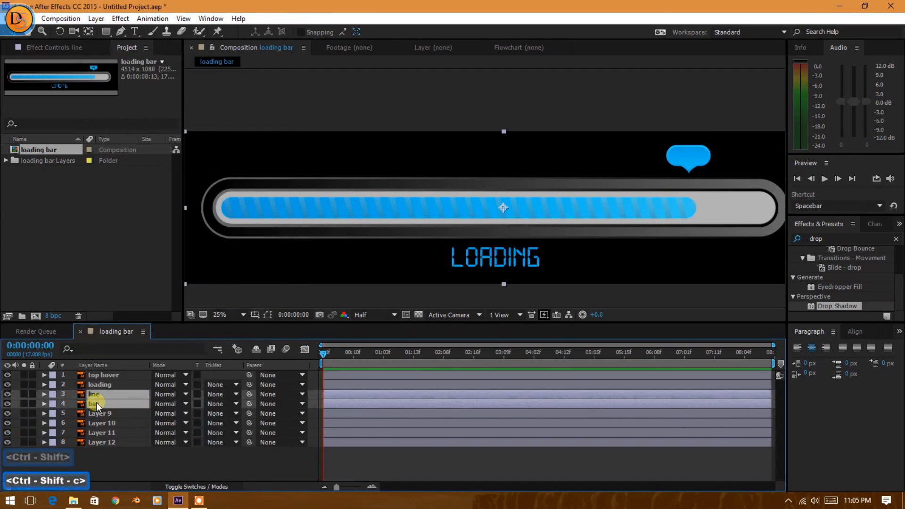
right_click(96, 403)
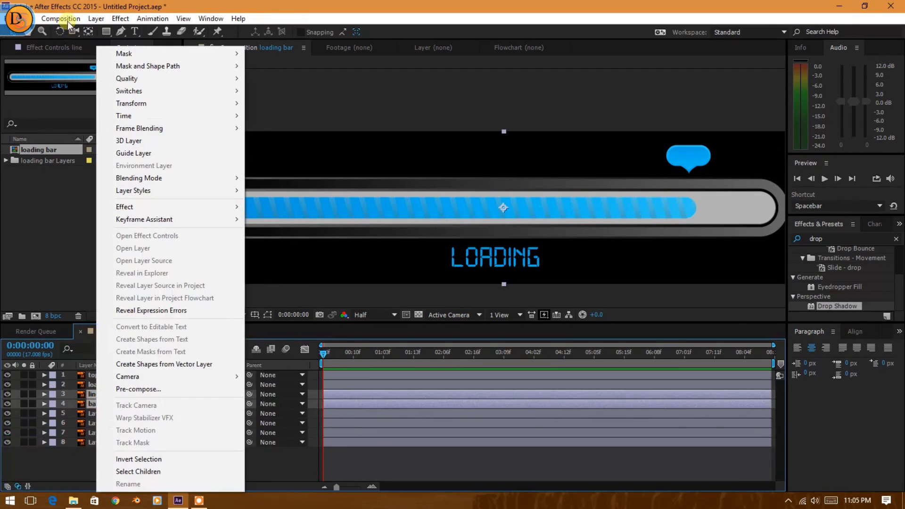
click(95, 19)
click(147, 442)
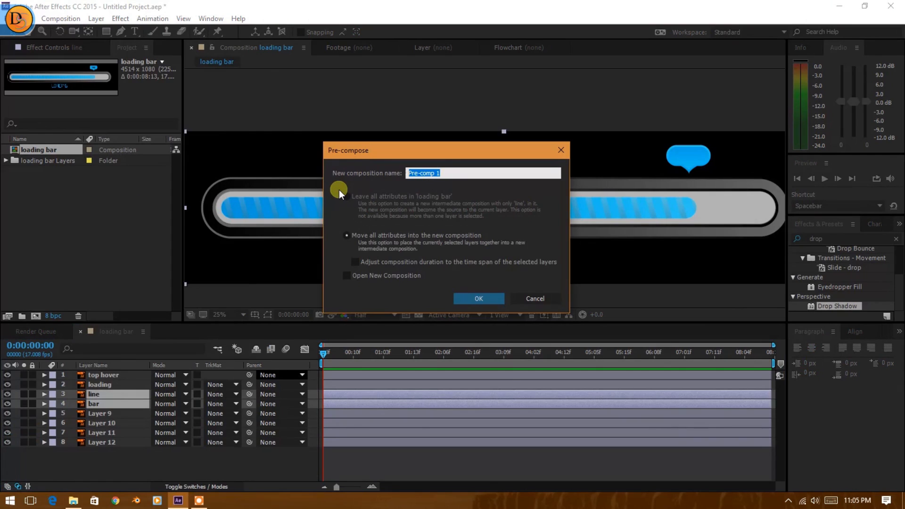
text(loading bar)
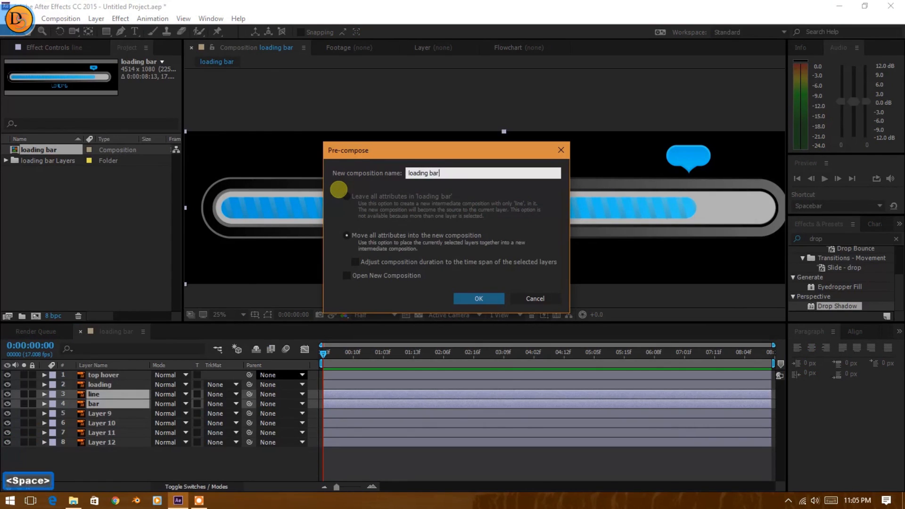
key(Return)
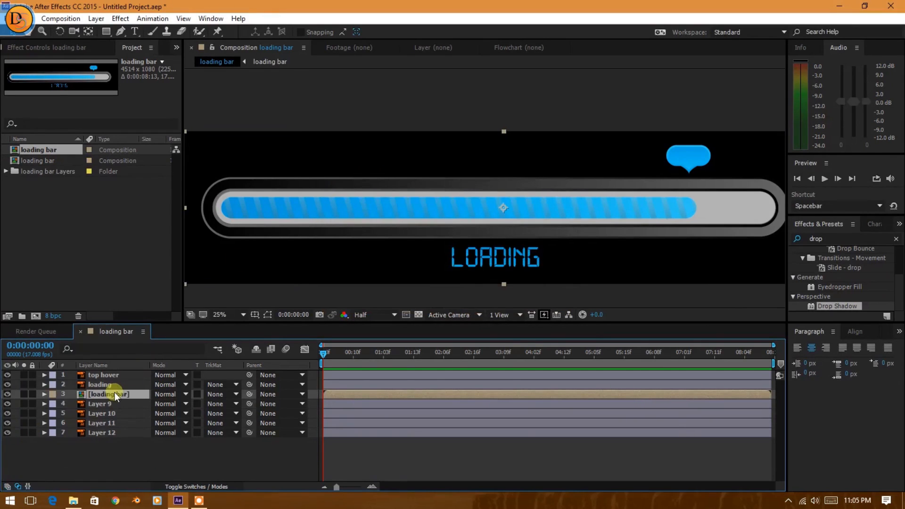
Open the nested loading bar composition, hide its line layer and keep the bar layer selected.
double_click(114, 393)
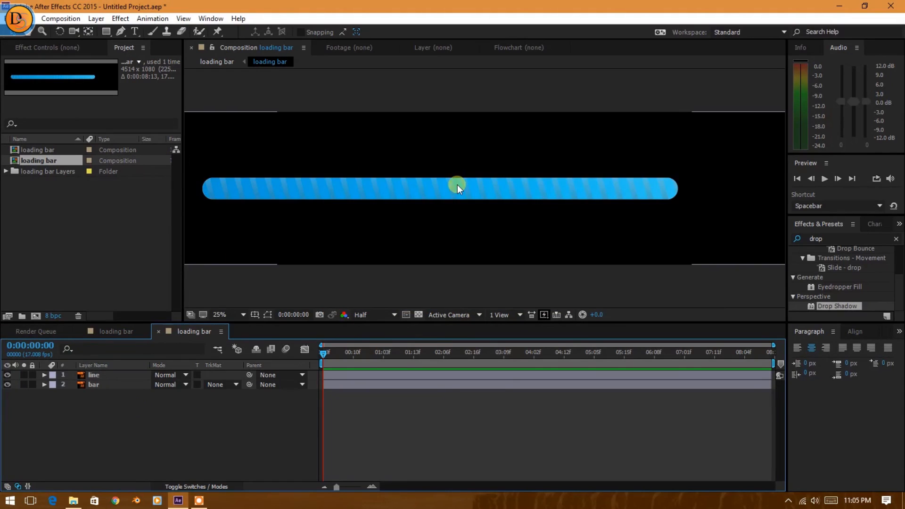
scroll(458, 185, down, 1)
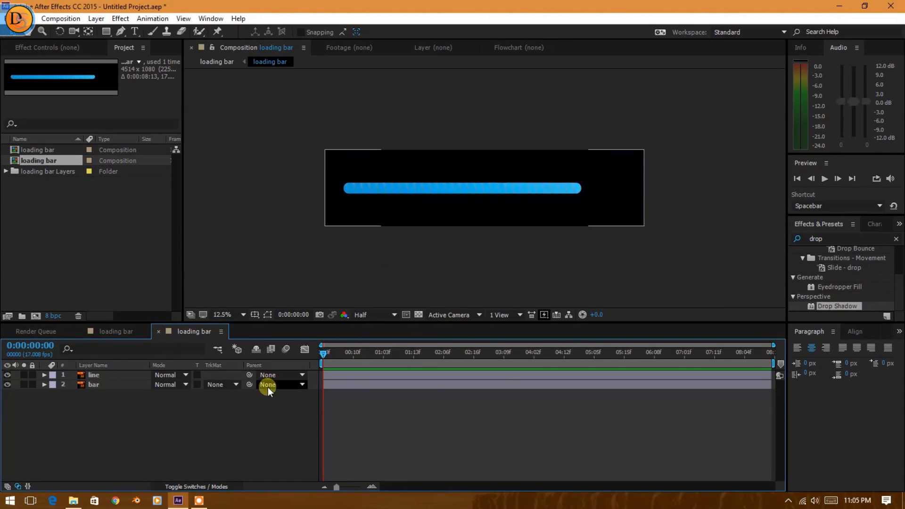
click(112, 384)
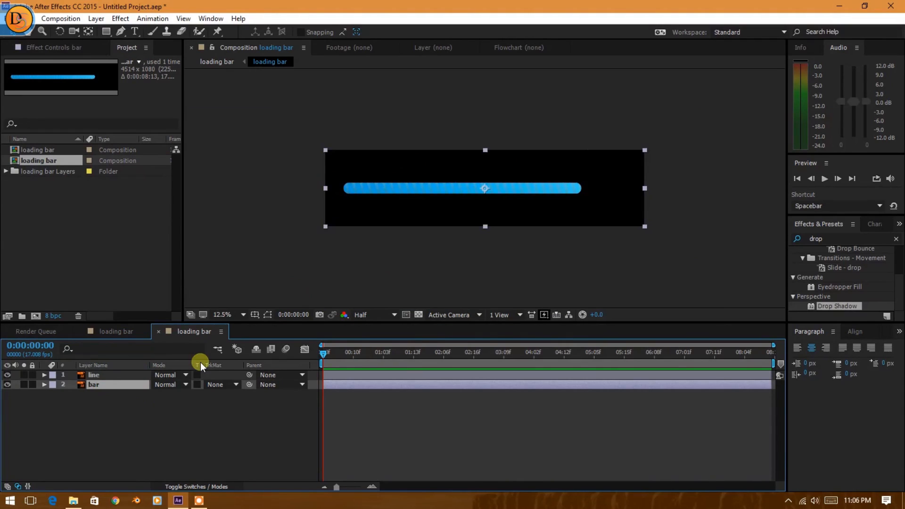
click(104, 375)
click(105, 382)
click(8, 375)
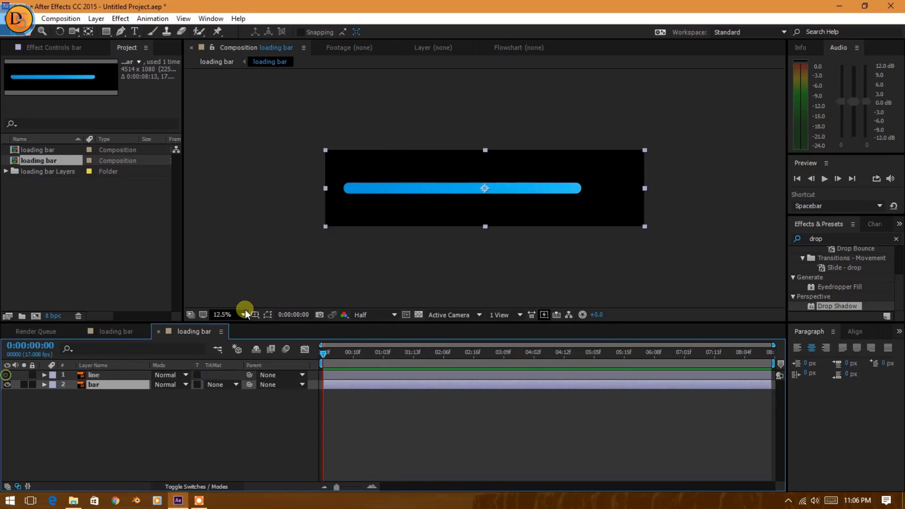
click(365, 188)
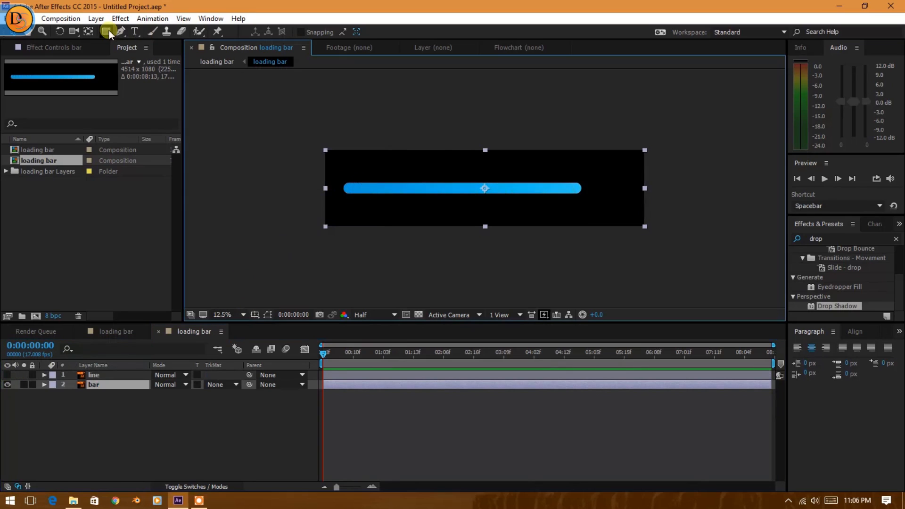
Draw a rounded rectangle mask on the bar layer that closely encloses the whole blue bar.
drag(109, 30, 190, 43)
key(period)
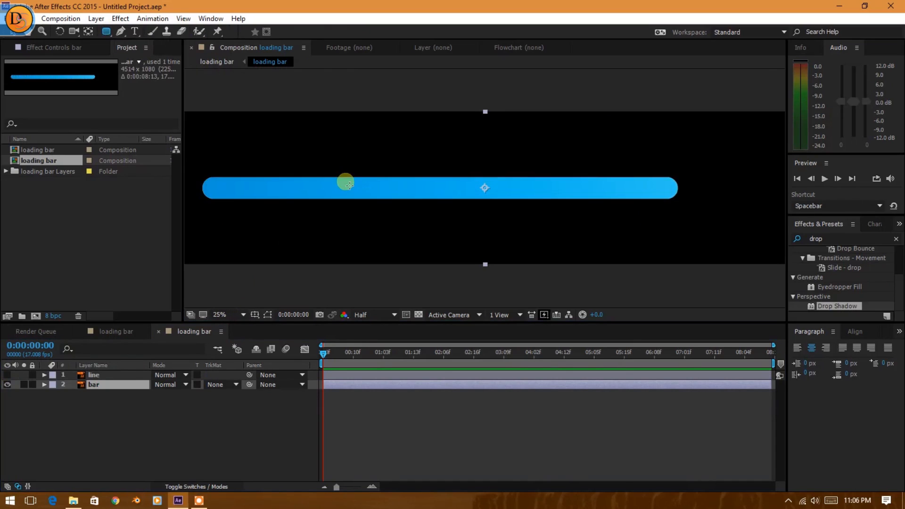
key(slash)
key(space)
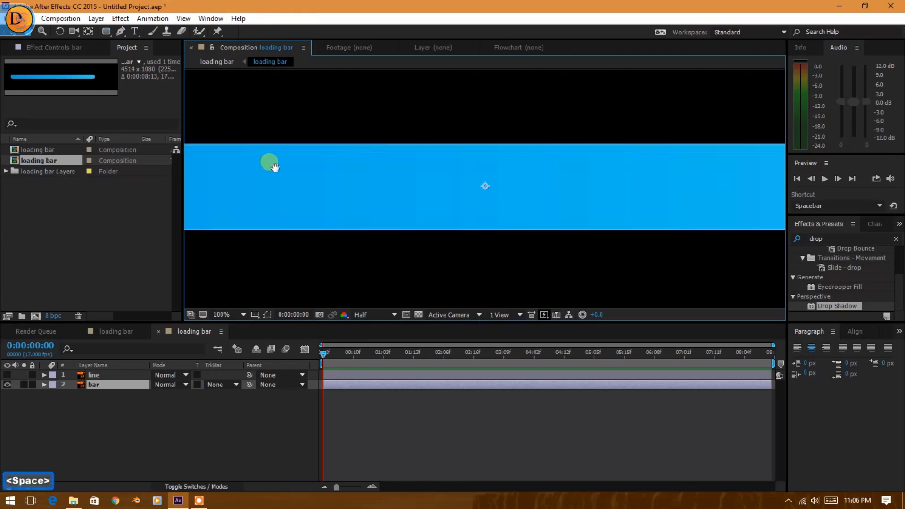
scroll(277, 170, down, 2)
scroll(278, 171, up, 1)
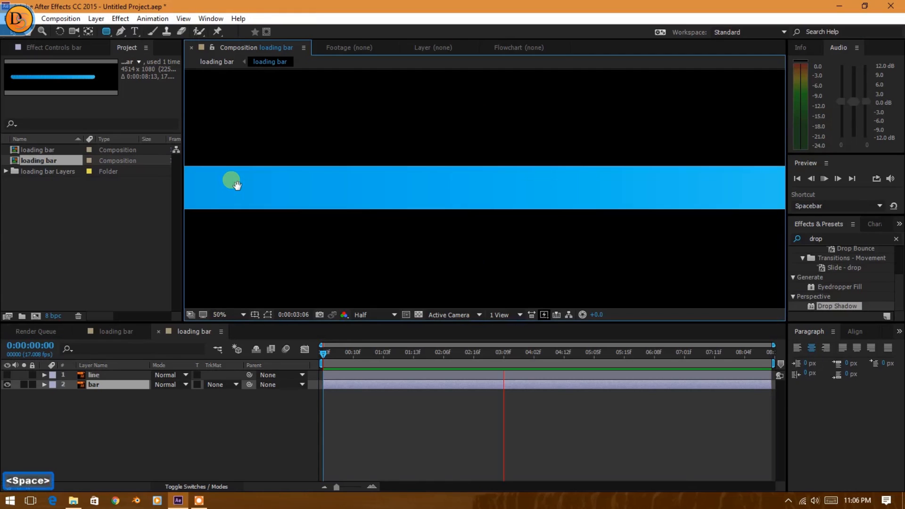
scroll(344, 182, down, 2)
key(space)
scroll(345, 190, up, 1)
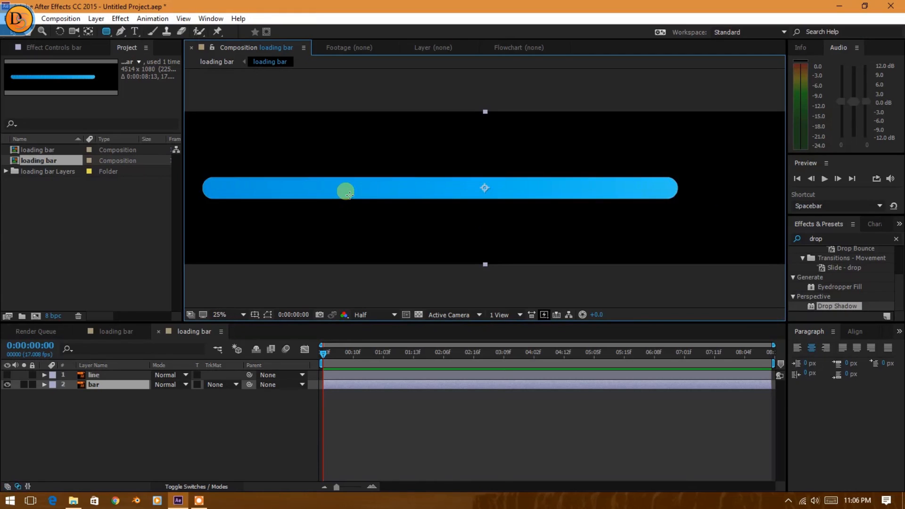
drag(325, 188, 380, 211)
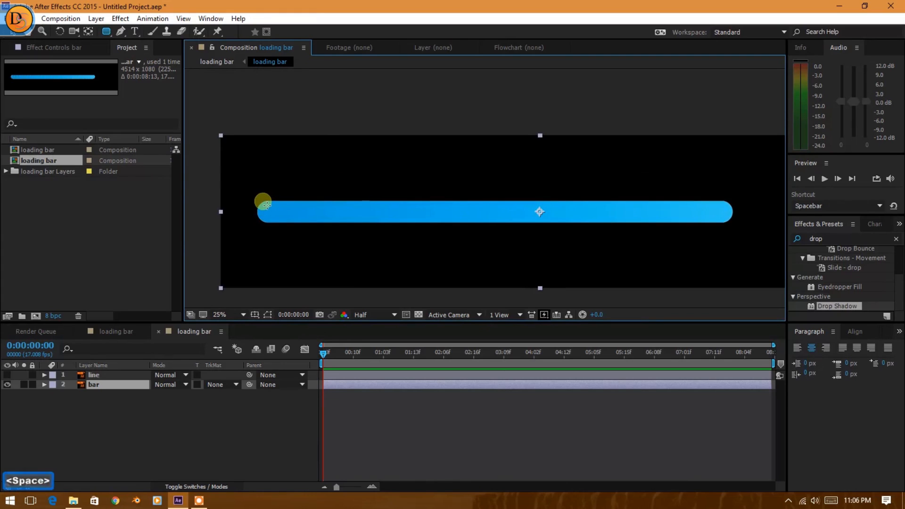
drag(254, 201, 733, 223)
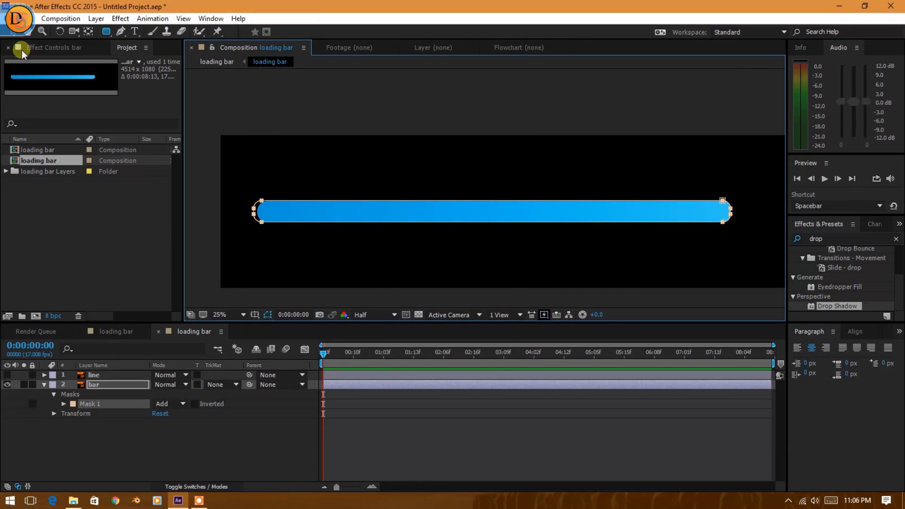
Keyframe the bar layer's Mask Path at 0:00:00:00 and shrink the mask from its right end to a small sliver at the left end.
click(15, 31)
click(499, 118)
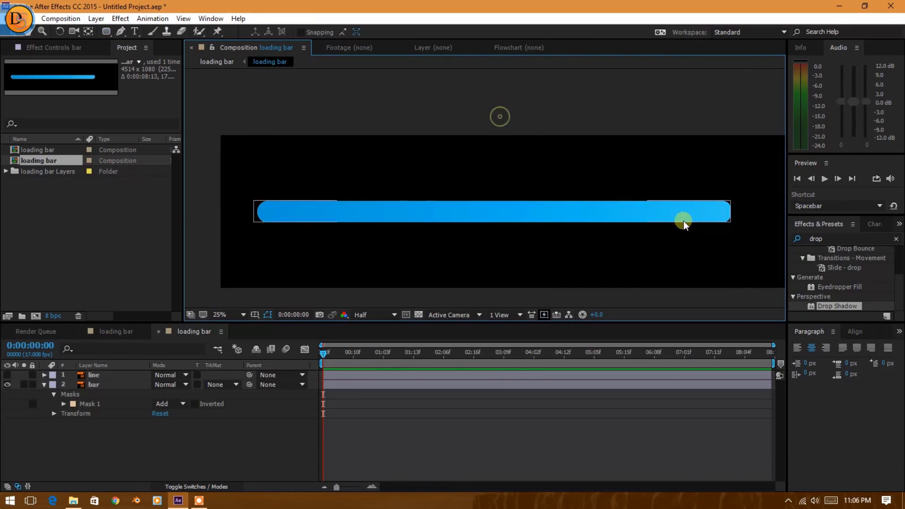
click(634, 214)
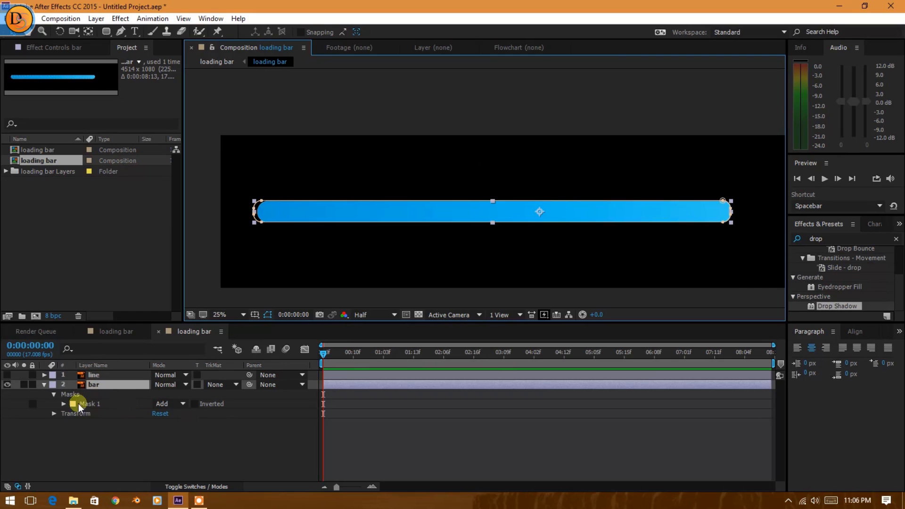
drag(692, 355, 299, 371)
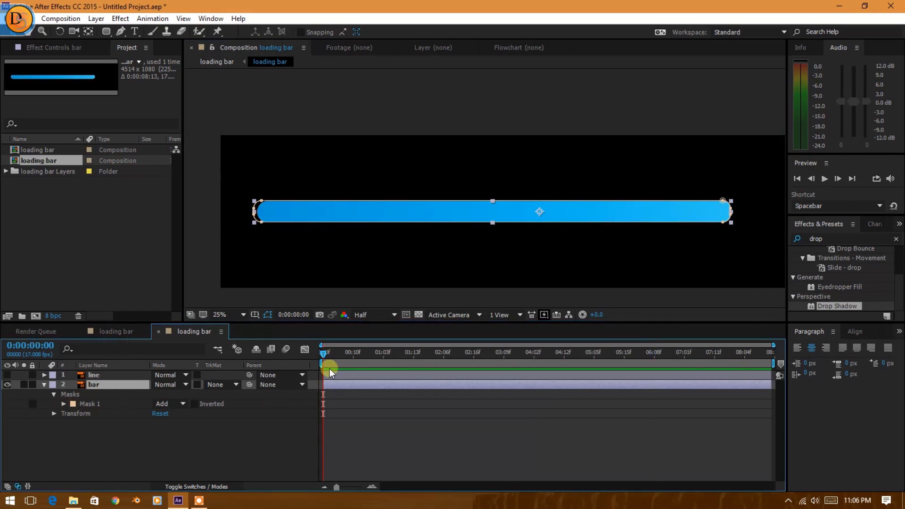
click(64, 403)
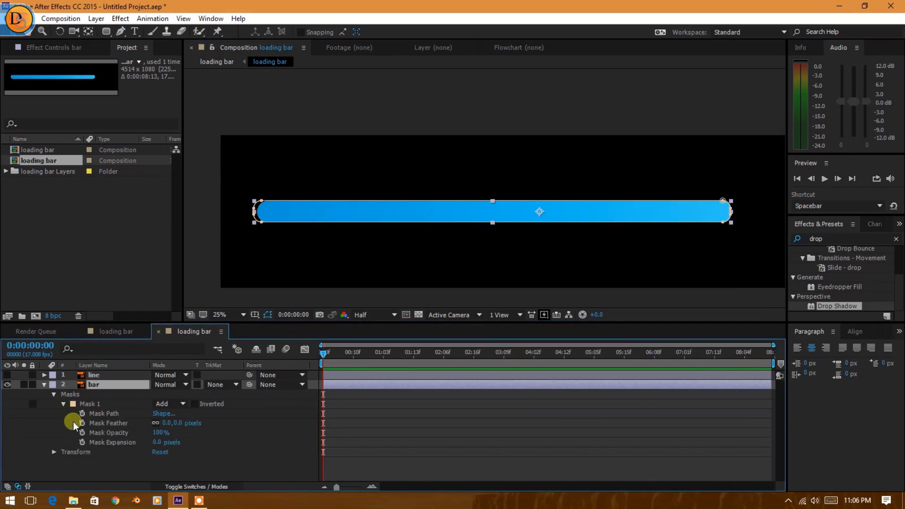
click(82, 413)
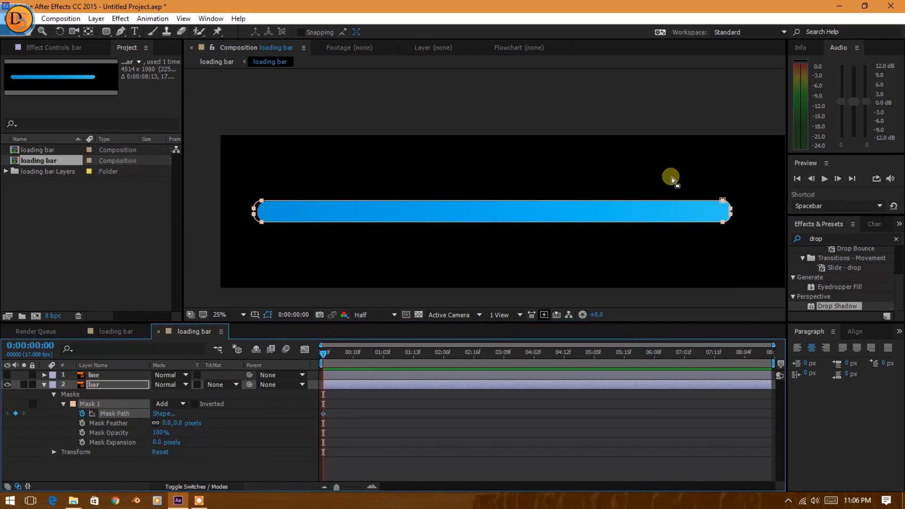
drag(686, 170, 264, 226)
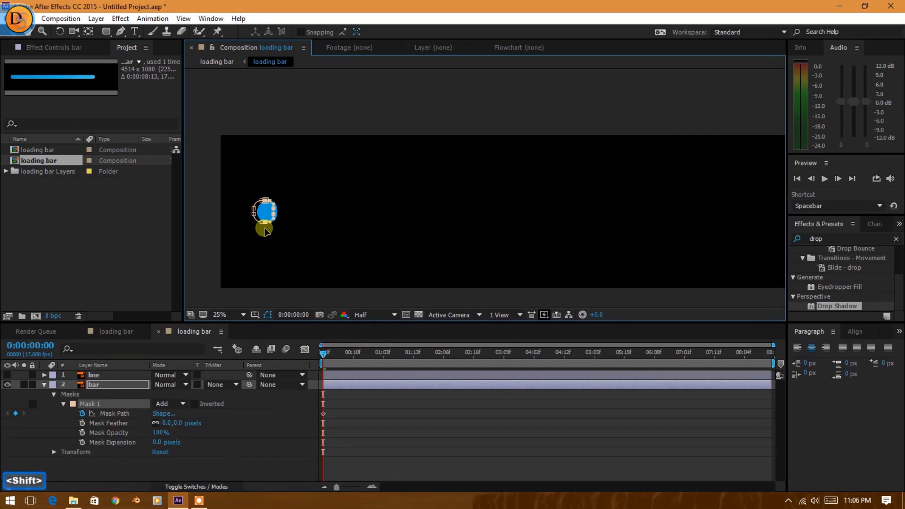
At 0:00:08:03, extend the mask's right-end points horizontally to the right so it covers the full bar.
click(325, 353)
key(shift)
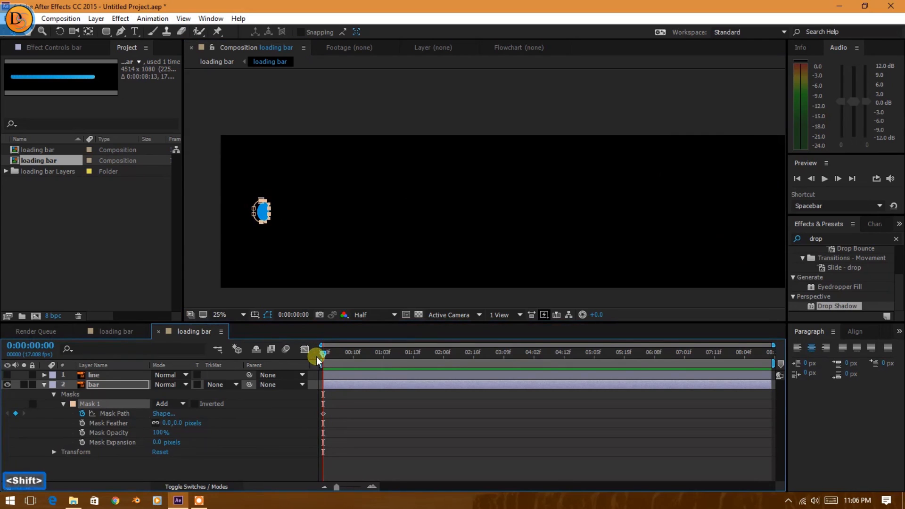
key(shift+Page_Down)
key(shift+Page_Down)
key(shift+Page_Down)
key(shift+Page_Down)
key(shift+Page_Down)
key(shift+Page_Down)
key(shift+Page_Down)
key(shift+Page_Down)
key(shift+Page_Down)
key(shift+Page_Down)
key(shift+Page_Down)
key(shift+Page_Down)
key(shift+Page_Down)
key(shift+Page_Down)
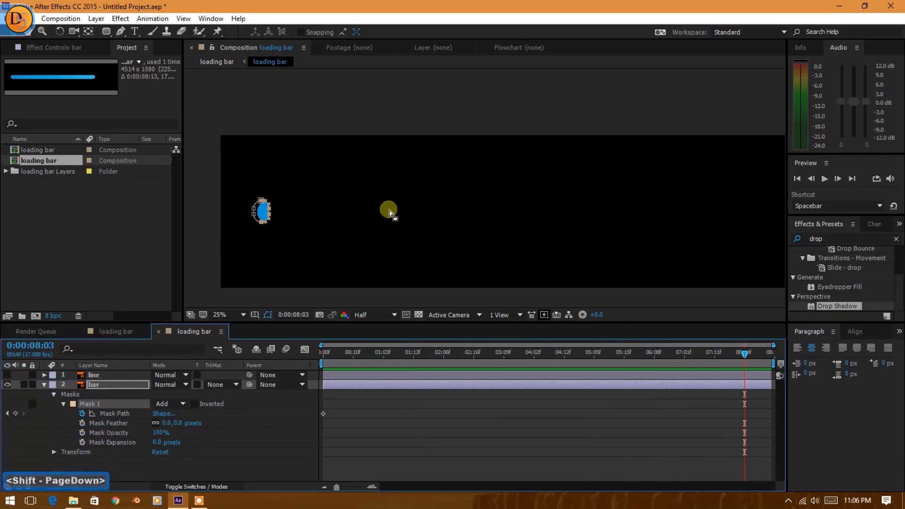
drag(266, 225, 481, 229)
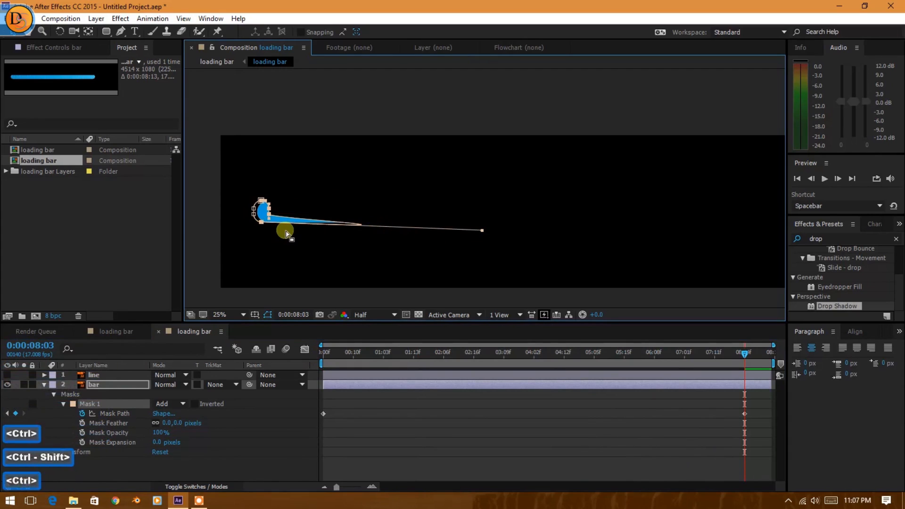
key(ctrl+z)
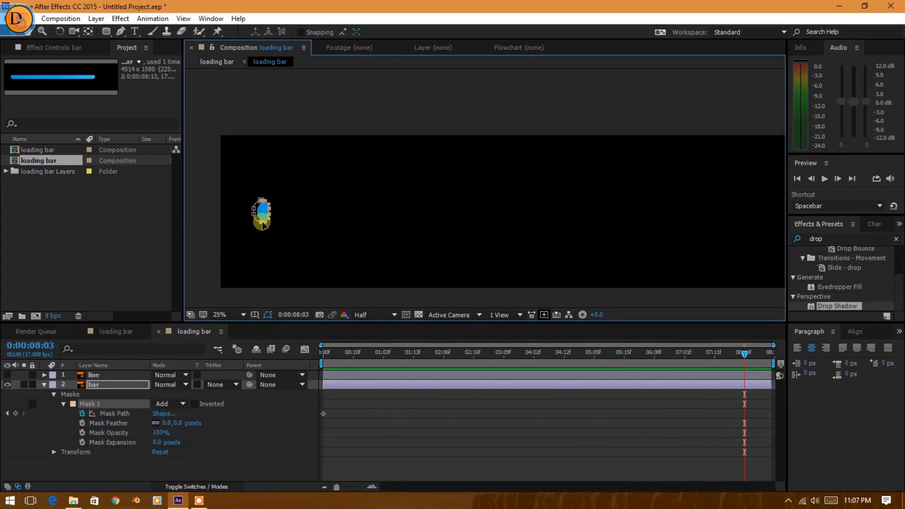
drag(268, 224, 335, 225)
drag(627, 224, 725, 234)
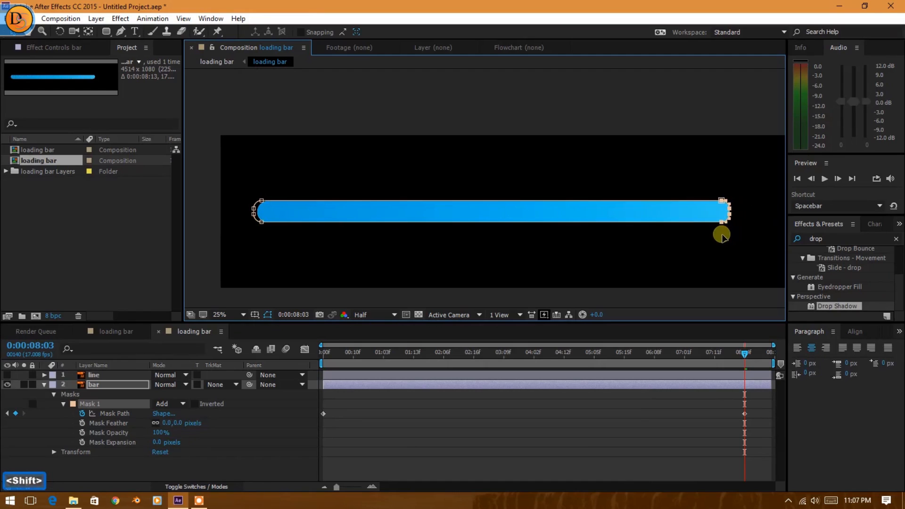
Move the second Mask Path keyframe close to the end of the composition and apply Easy Ease to both keyframes.
drag(722, 354, 768, 415)
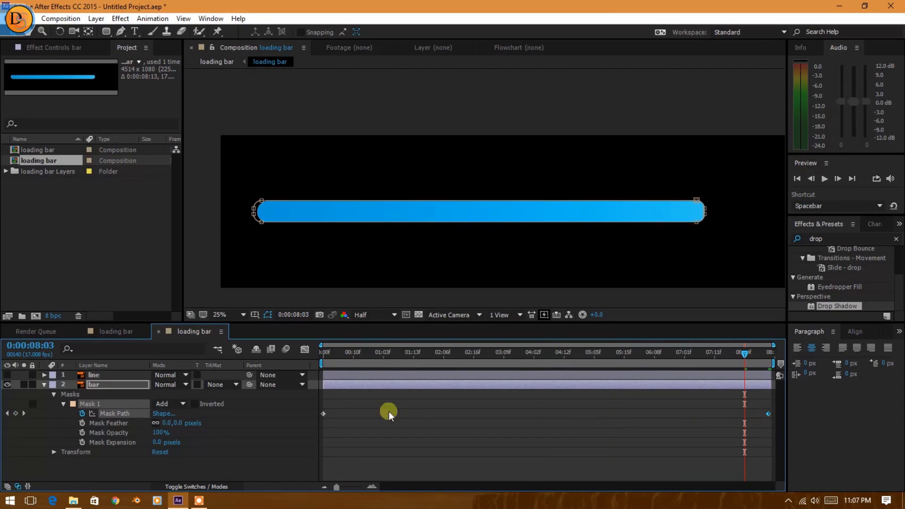
click(325, 406)
drag(317, 399, 796, 460)
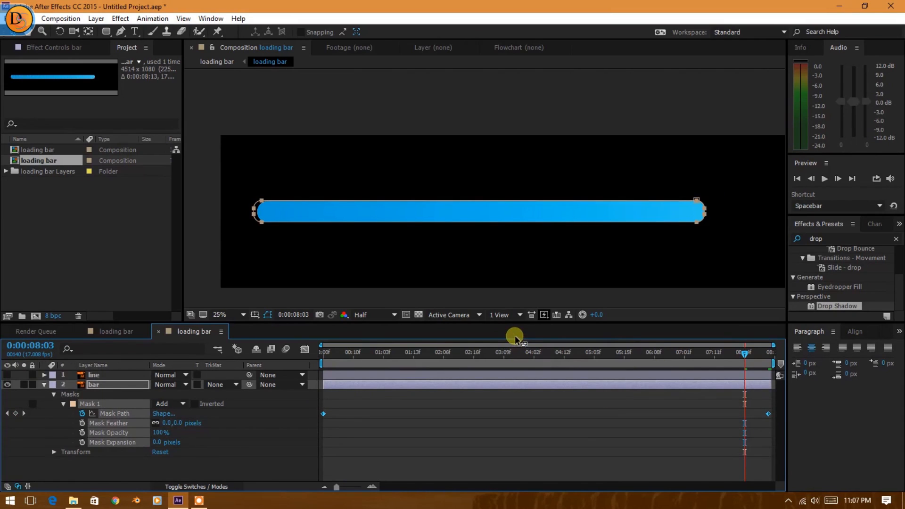
Scrub through the bar's fill animation in the nested composition and in the main loading bar composition.
drag(446, 358, 148, 333)
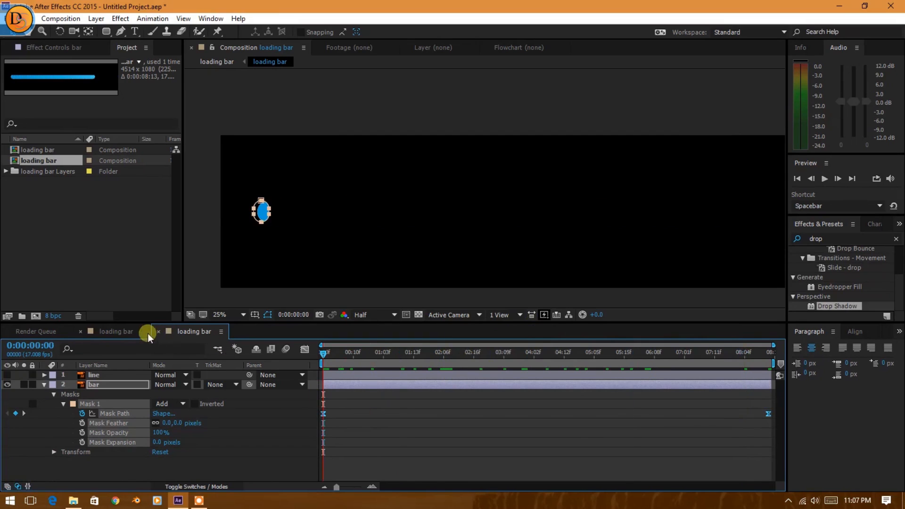
click(118, 331)
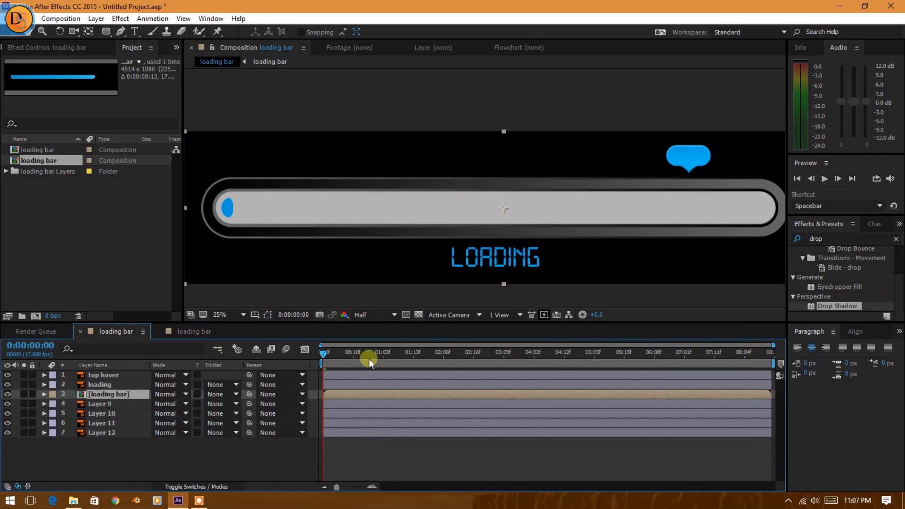
drag(324, 352, 288, 389)
Show the line layer in the nested loading bar composition and pre-compose it as lines, moving all attributes into the new composition.
click(190, 334)
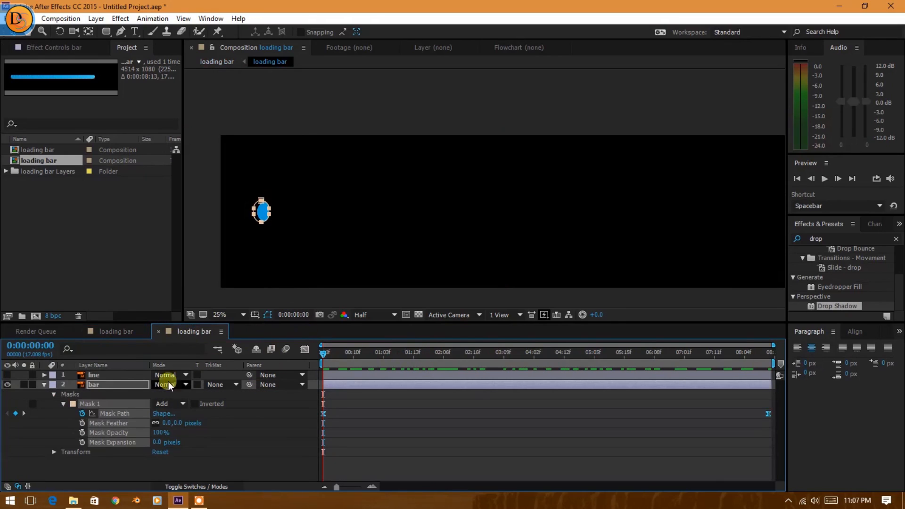
click(114, 373)
click(7, 375)
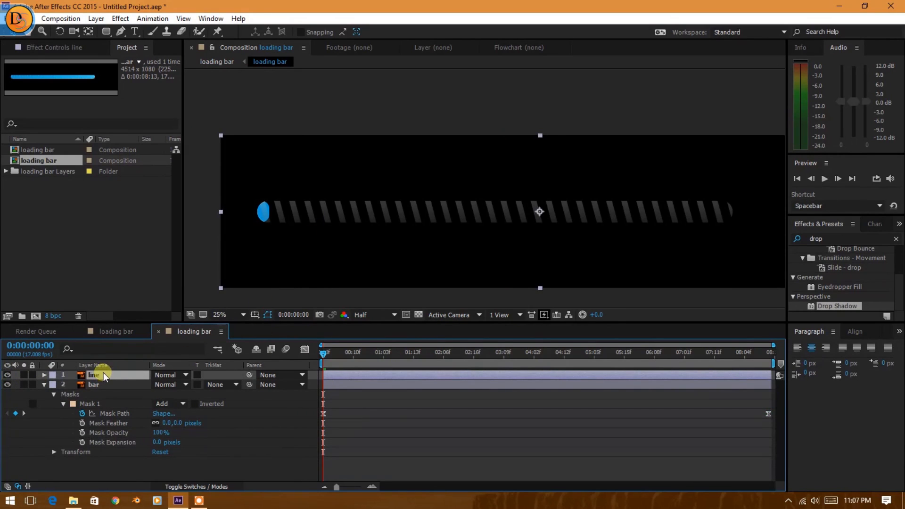
click(96, 18)
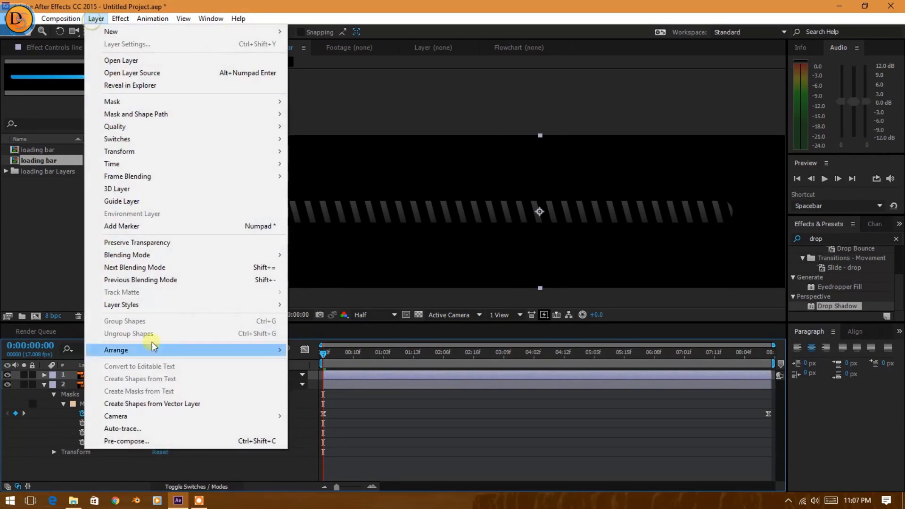
click(143, 441)
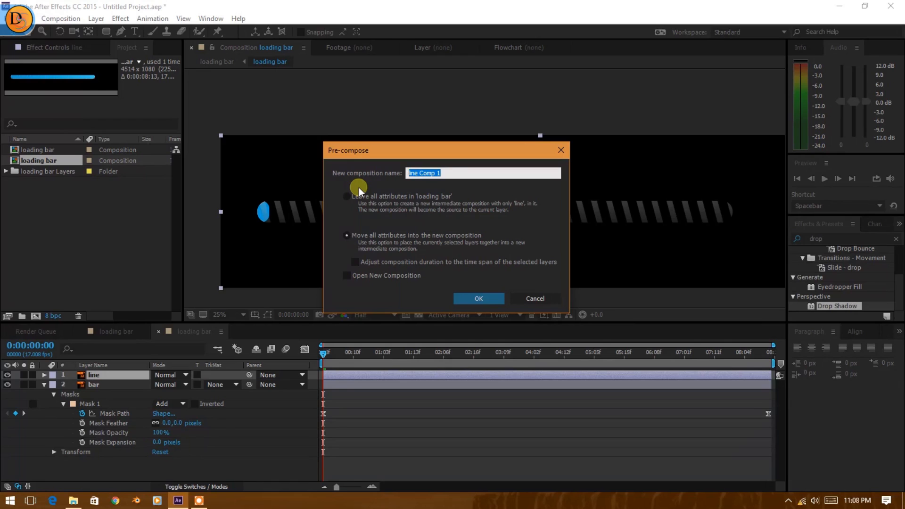
text(lines)
key(Return)
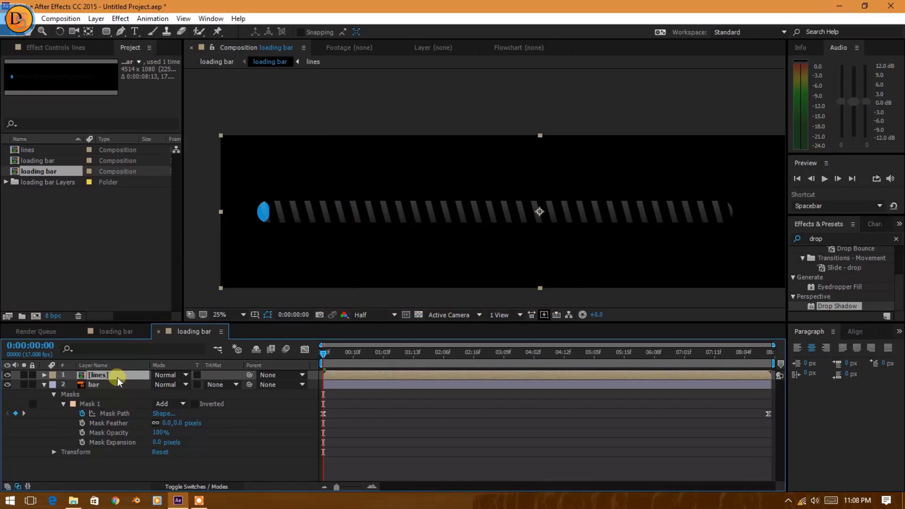
Open the lines composition and draw a rectangle mask on the line layer that trims off the partial stripes at both ends.
double_click(117, 376)
key(comma)
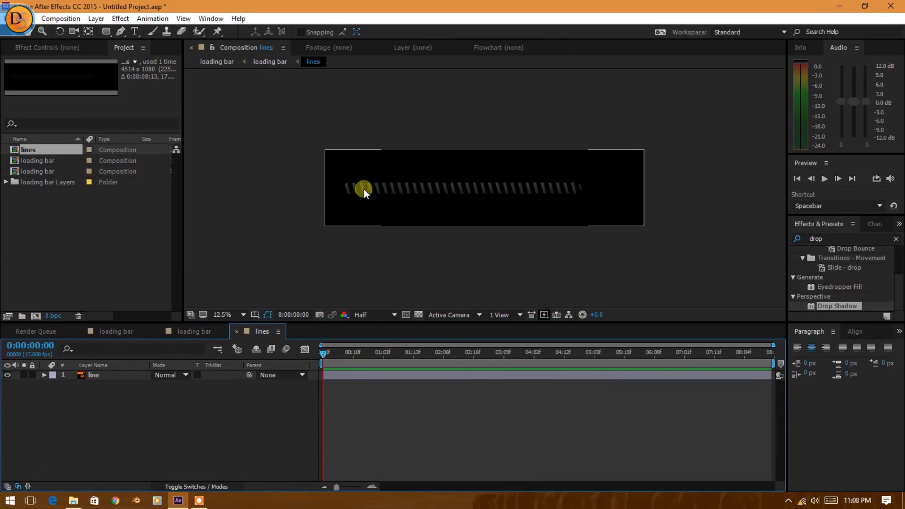
click(366, 188)
key(period)
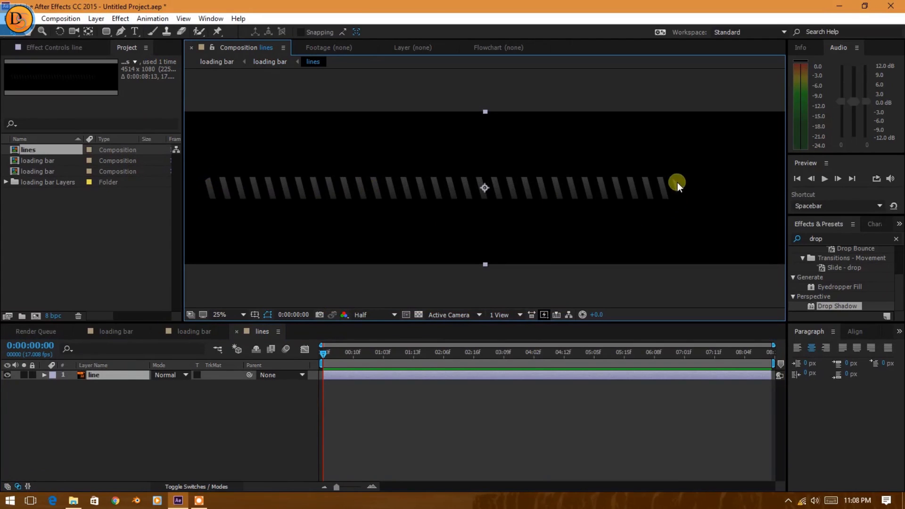
drag(109, 32, 128, 33)
drag(218, 170, 657, 206)
Duplicate the masked line layer and shift the copy horizontally left until its stripes continue the original row.
click(125, 375)
key(ctrl+d)
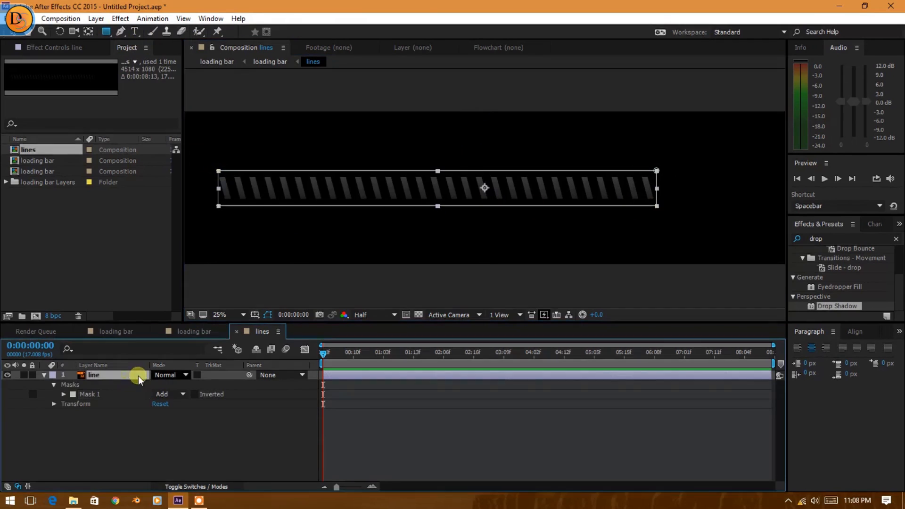
click(194, 332)
click(116, 331)
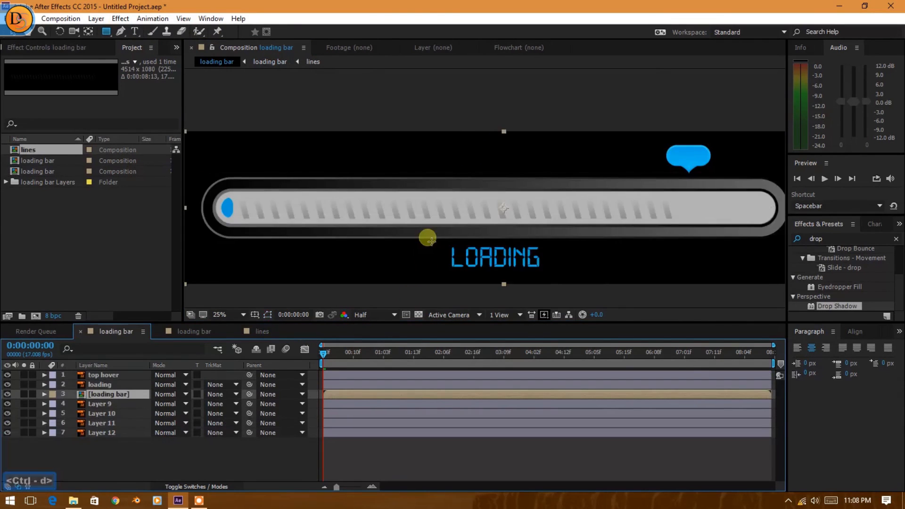
scroll(426, 237, down, 1)
click(259, 332)
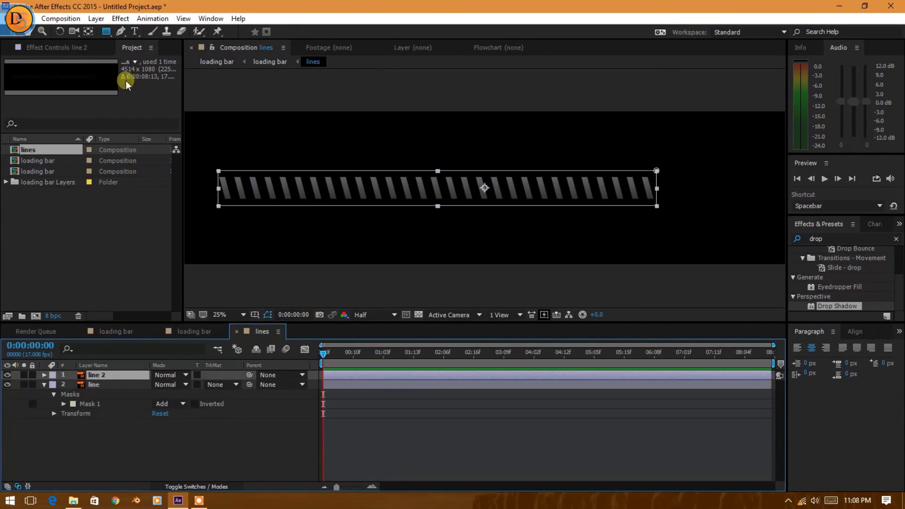
scroll(545, 256, down, 1)
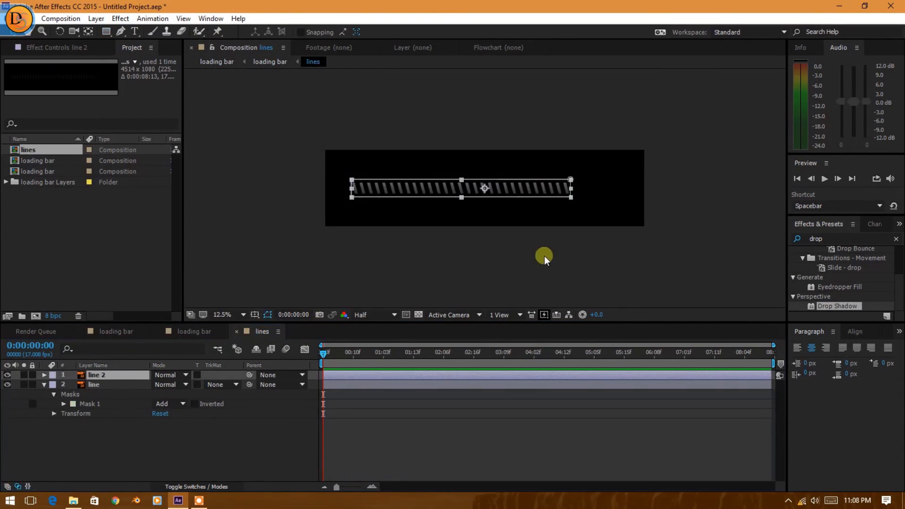
click(379, 262)
drag(415, 195, 196, 190)
scroll(324, 186, up, 1)
Keyframe Position of both line layers at 0:00:00:00, and at 0:00:08:12 move them right to X values of about 2537 and 5625.
shift+click(117, 384)
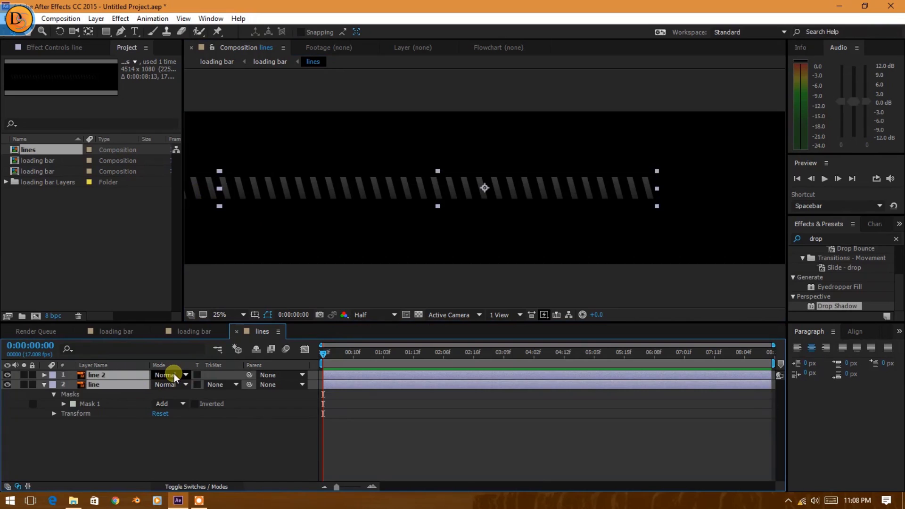
key(p)
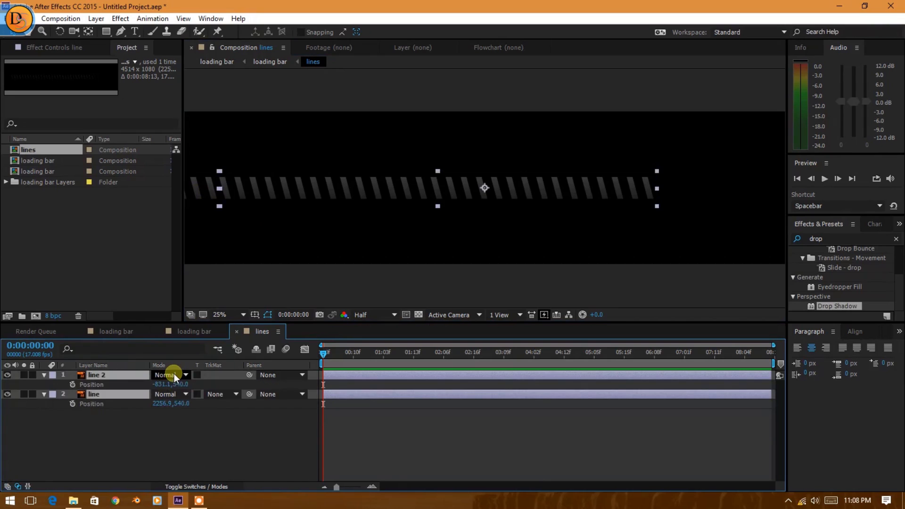
click(71, 385)
click(70, 404)
drag(324, 353, 770, 389)
scroll(419, 187, down, 1)
drag(364, 188, 603, 196)
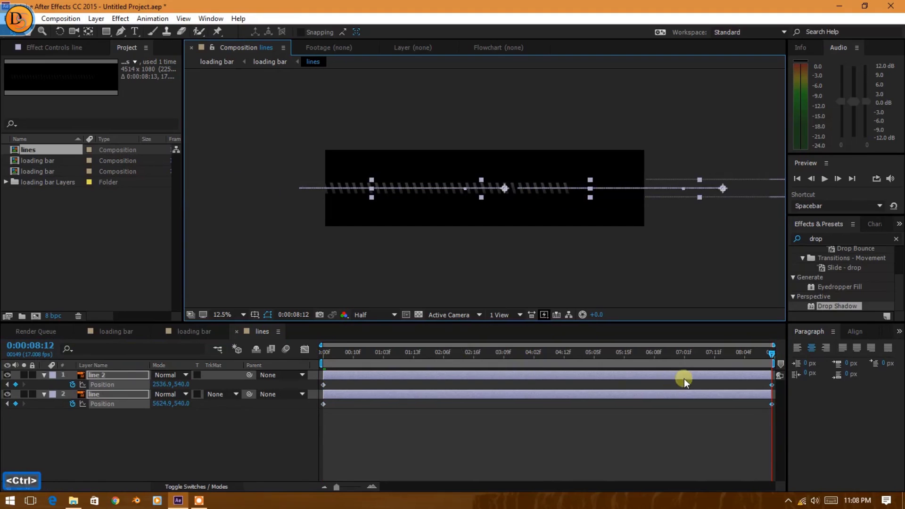
Scrub through the lines composition and the nested loading bar composition to check how the stripes travel over the bar.
drag(678, 352, 661, 363)
click(509, 256)
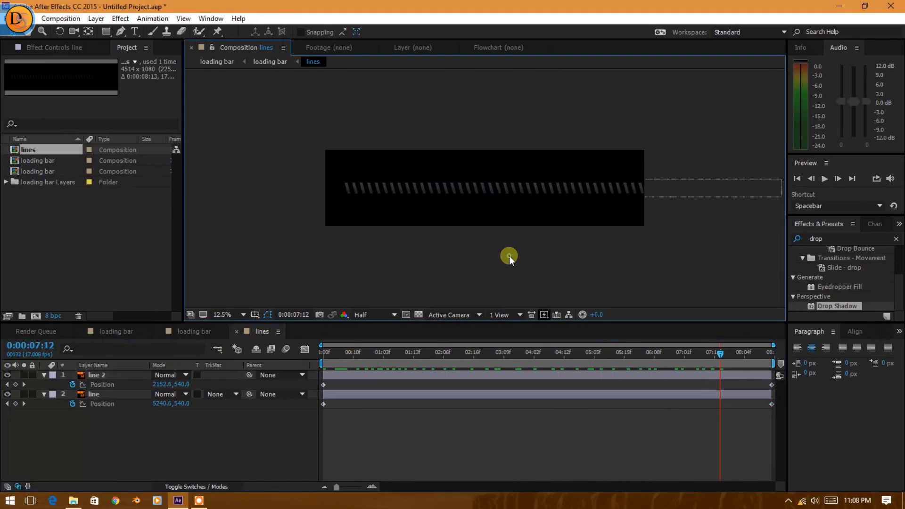
click(417, 353)
drag(400, 359, 395, 378)
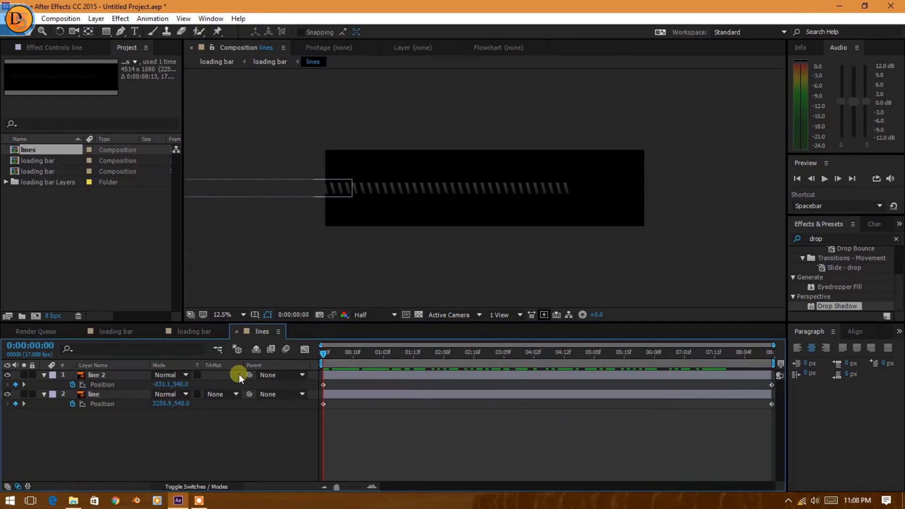
click(195, 331)
drag(326, 357, 330, 386)
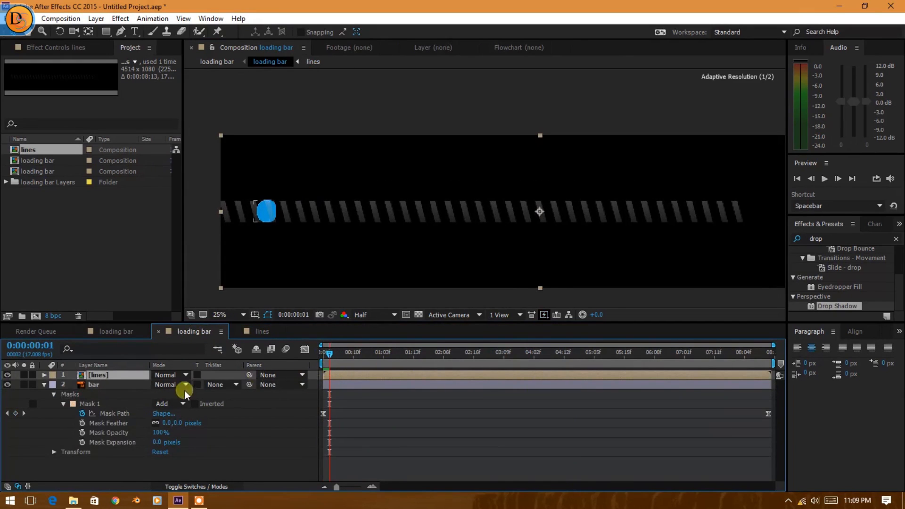
click(43, 385)
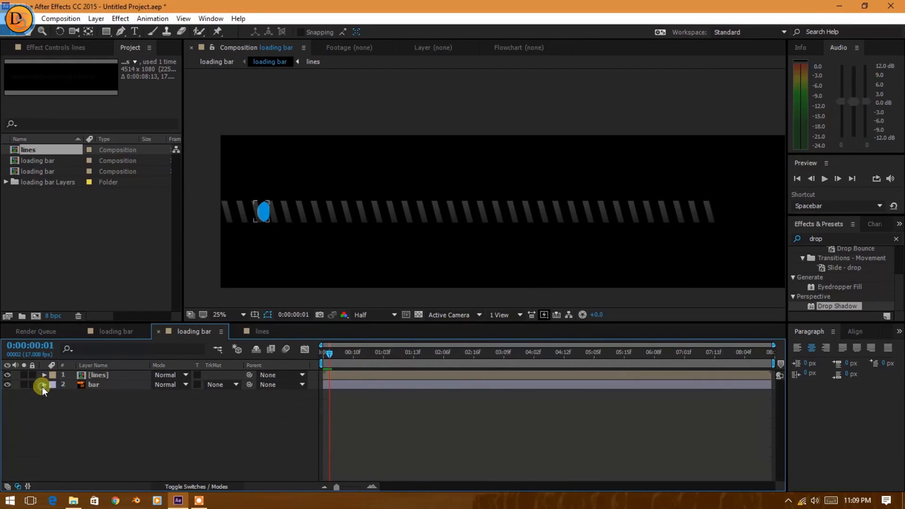
click(100, 376)
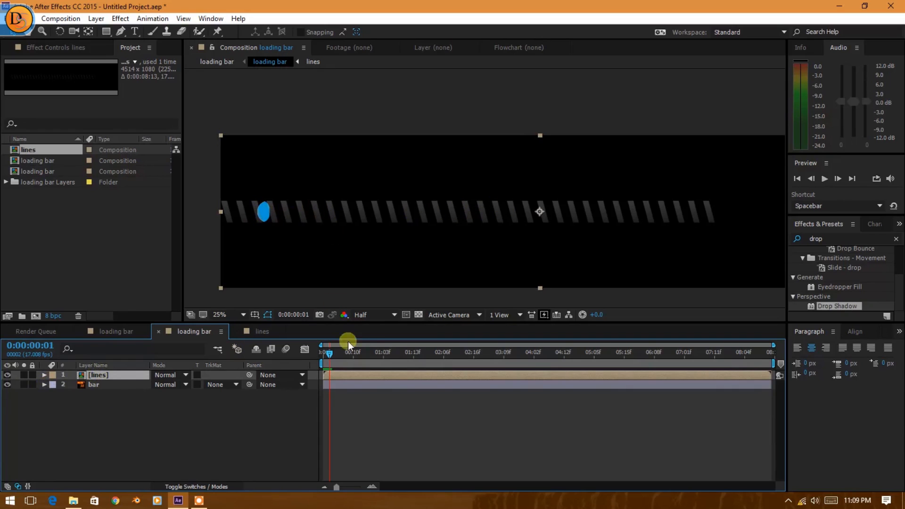
drag(330, 353, 417, 354)
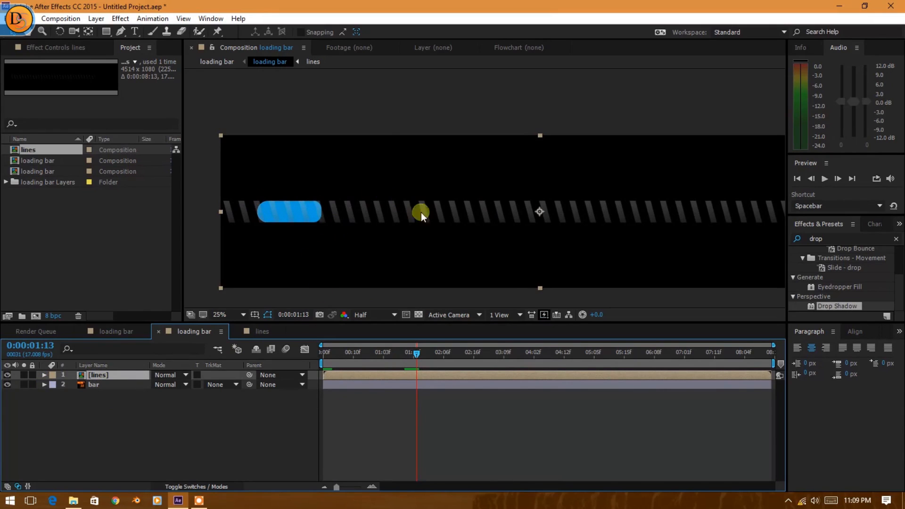
Duplicate the bar layer and place the copy directly above the lines layer.
click(111, 384)
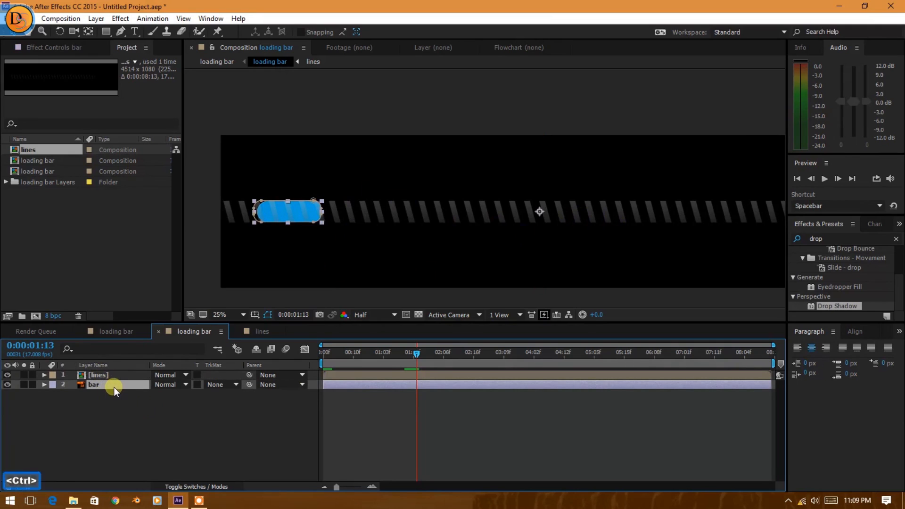
key(ctrl+d)
click(104, 385)
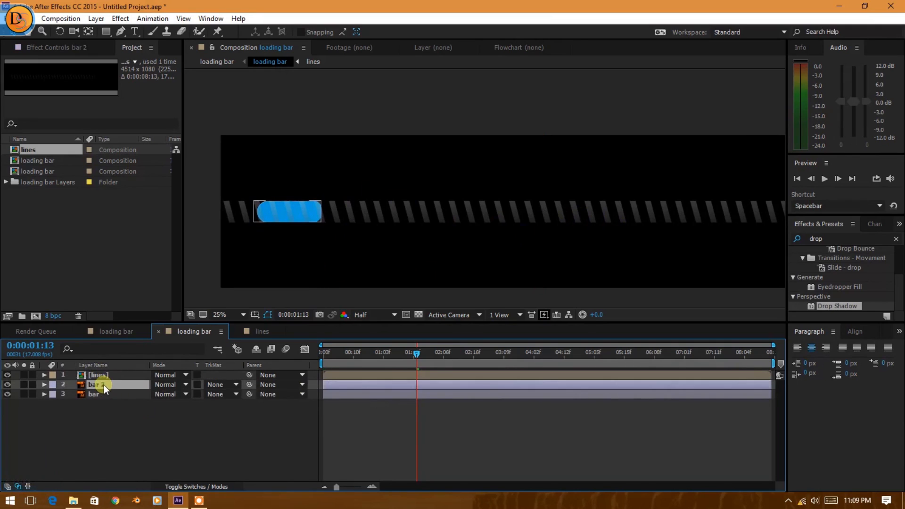
drag(107, 374, 112, 387)
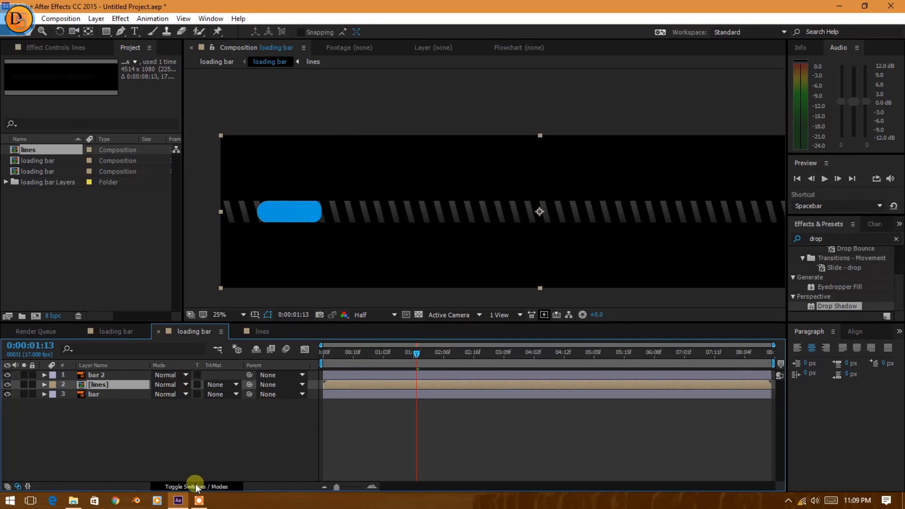
Set the lines layer's track matte to Alpha Matte "bar 2" and preview the stripes over the growing bar.
click(219, 486)
click(216, 485)
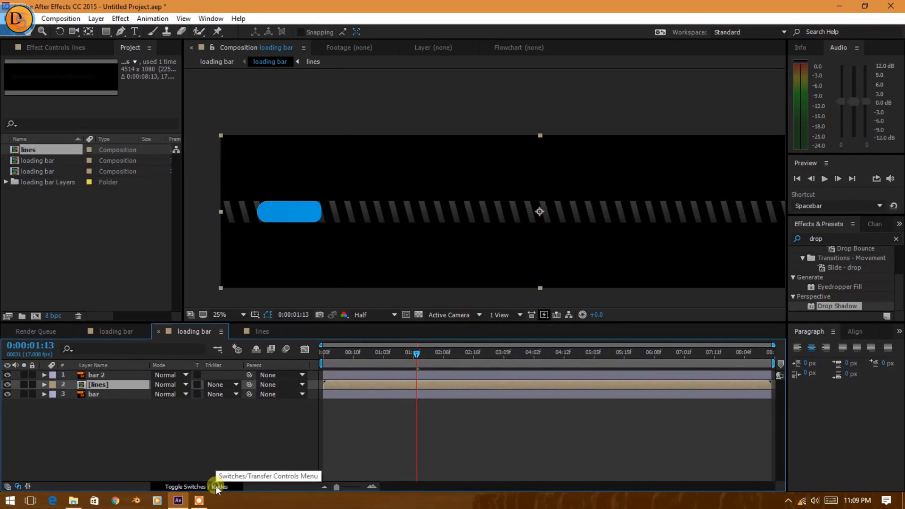
click(217, 483)
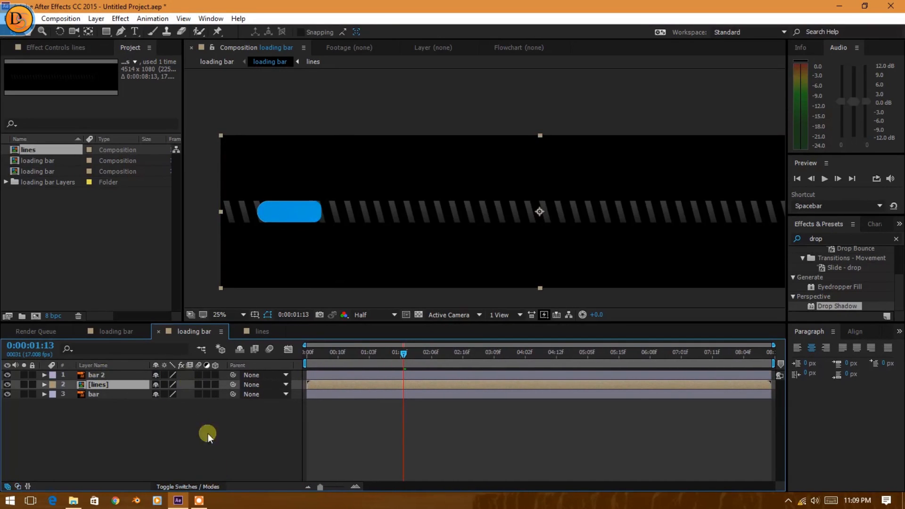
click(206, 483)
click(216, 384)
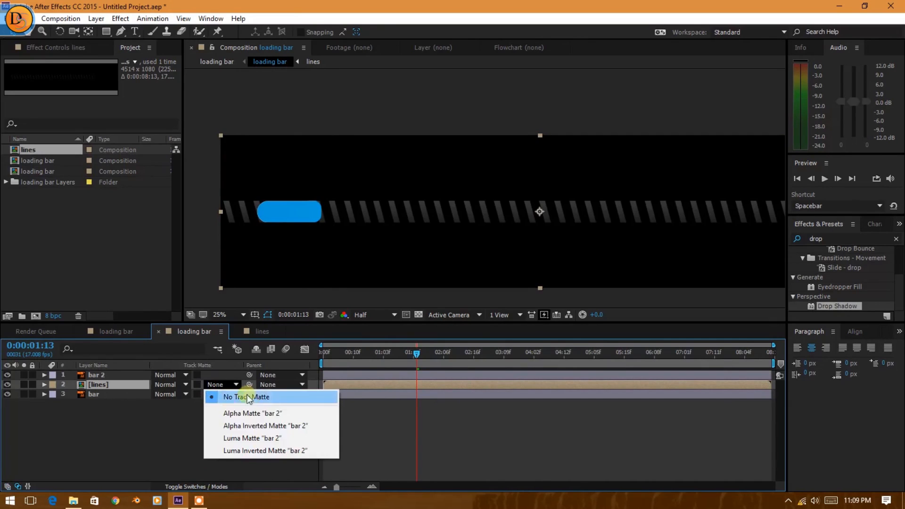
click(272, 414)
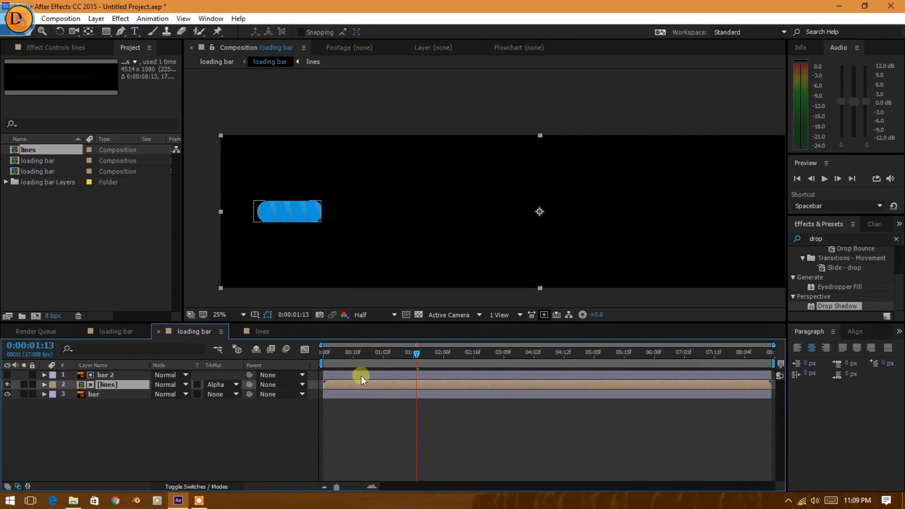
click(222, 384)
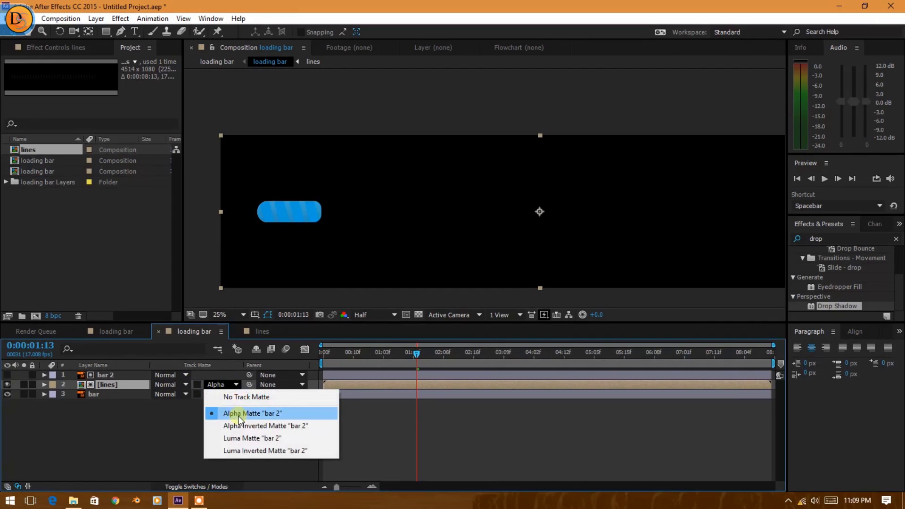
drag(350, 352, 380, 358)
key(space)
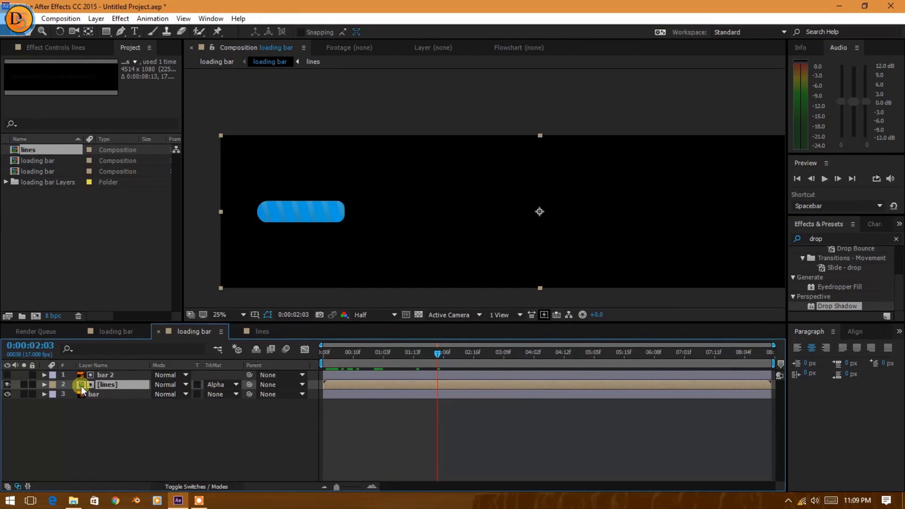
click(123, 375)
drag(370, 364, 486, 375)
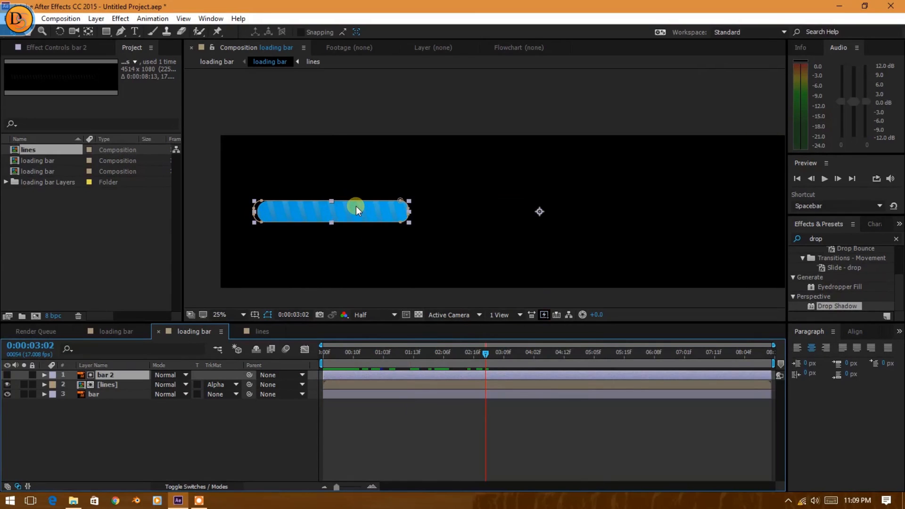
drag(358, 349, 452, 356)
Find the Glow effect and apply it to the lines layer.
click(119, 384)
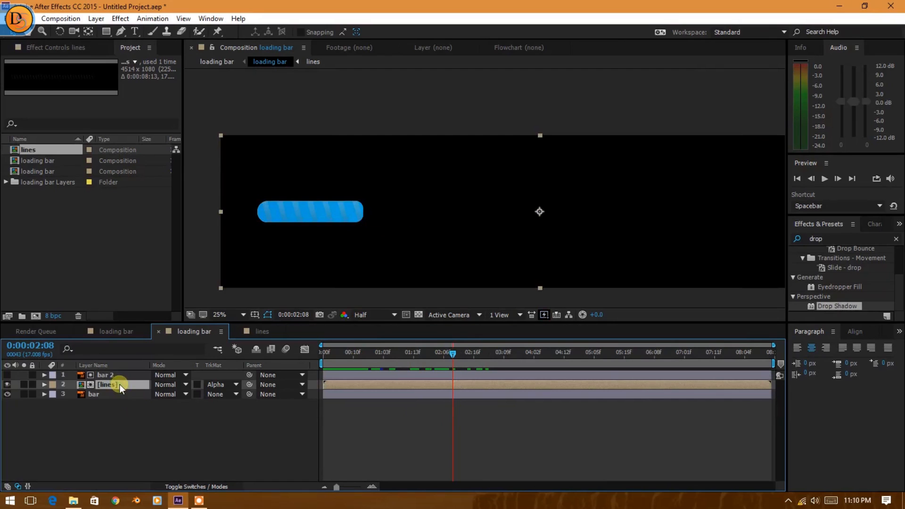
double_click(829, 239)
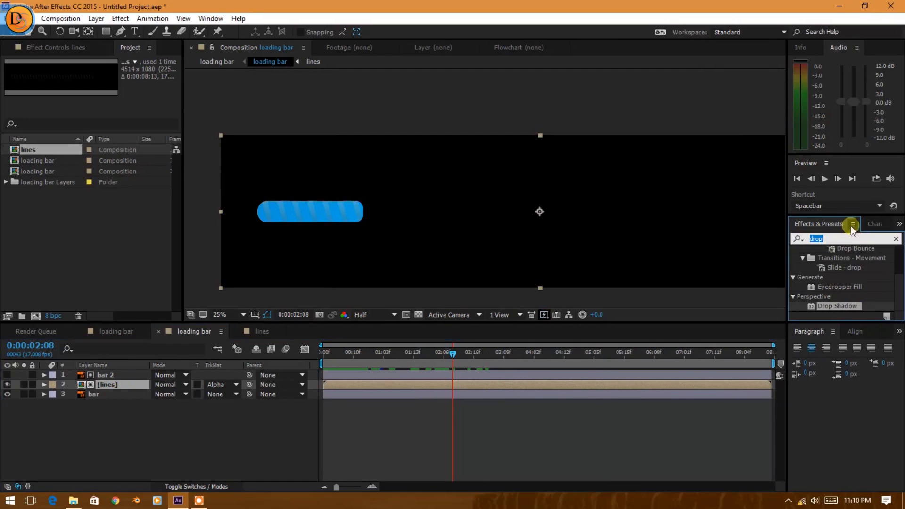
text(glow)
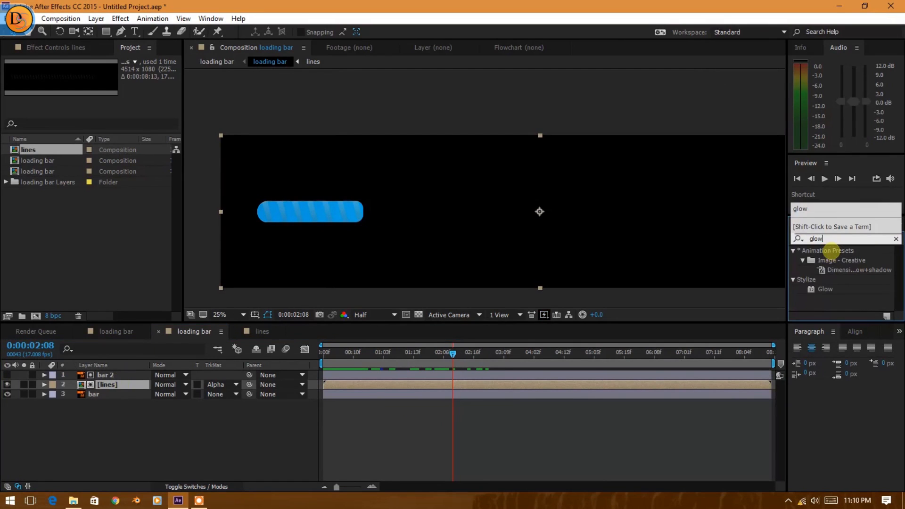
drag(824, 289, 143, 386)
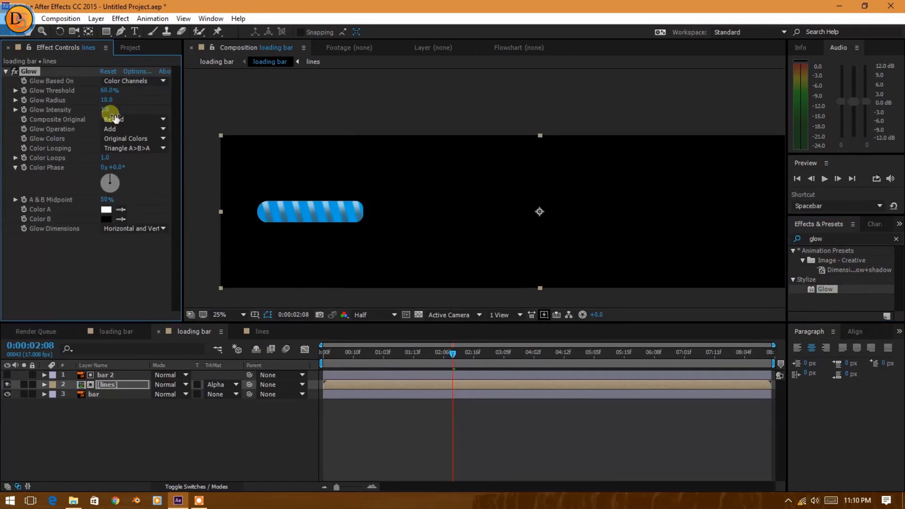
drag(354, 355, 513, 391)
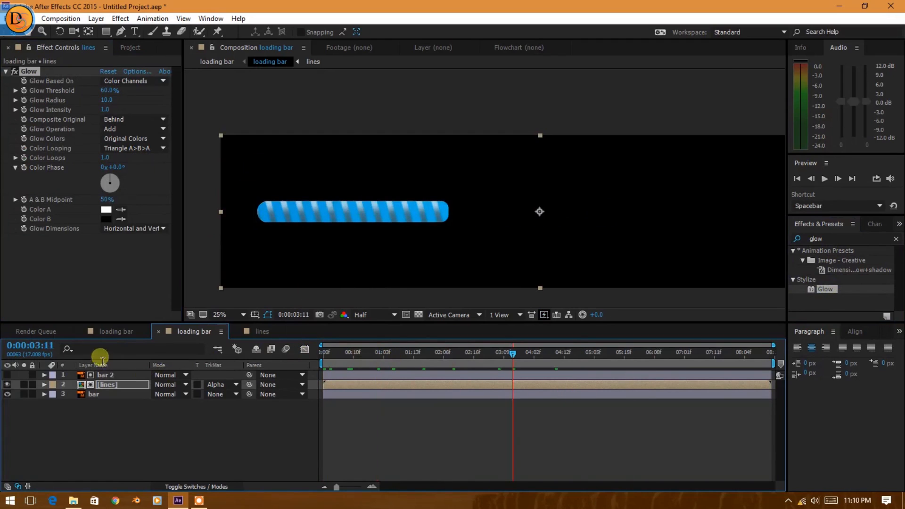
Scrub through the main loading bar composition to check the striped bar filling up, and return to 0:00:00:00.
click(104, 331)
mouse_move(359, 351)
mouse_down()
mouse_move(324, 355)
mouse_move(633, 354)
mouse_up()
click(447, 222)
drag(472, 354, 318, 369)
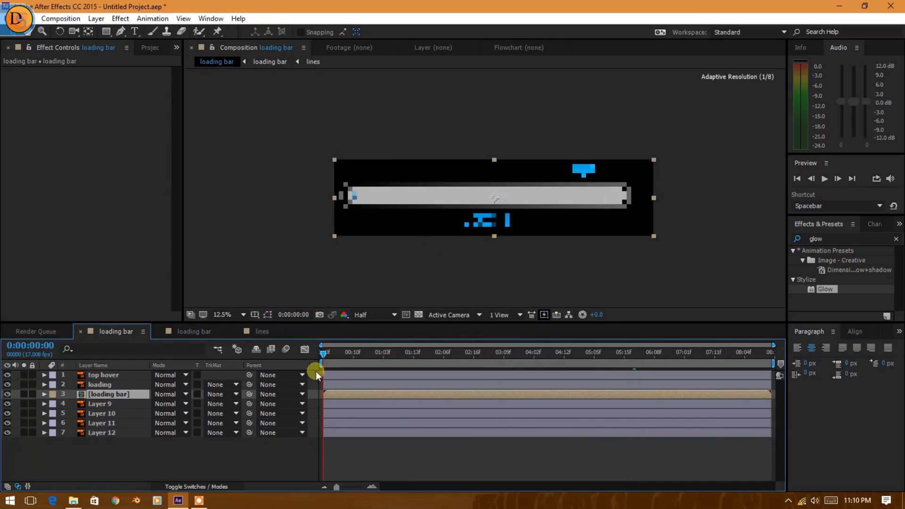
click(123, 375)
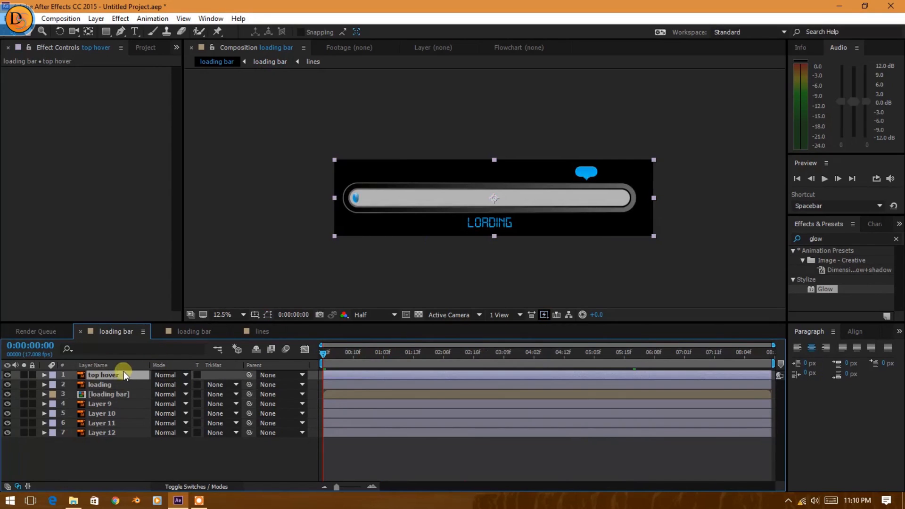
key(period)
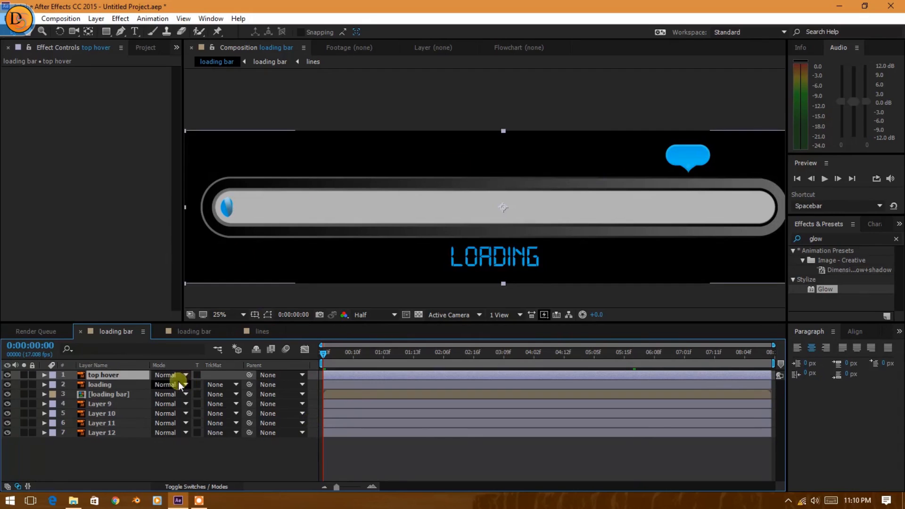
click(216, 452)
click(327, 364)
drag(326, 363, 306, 372)
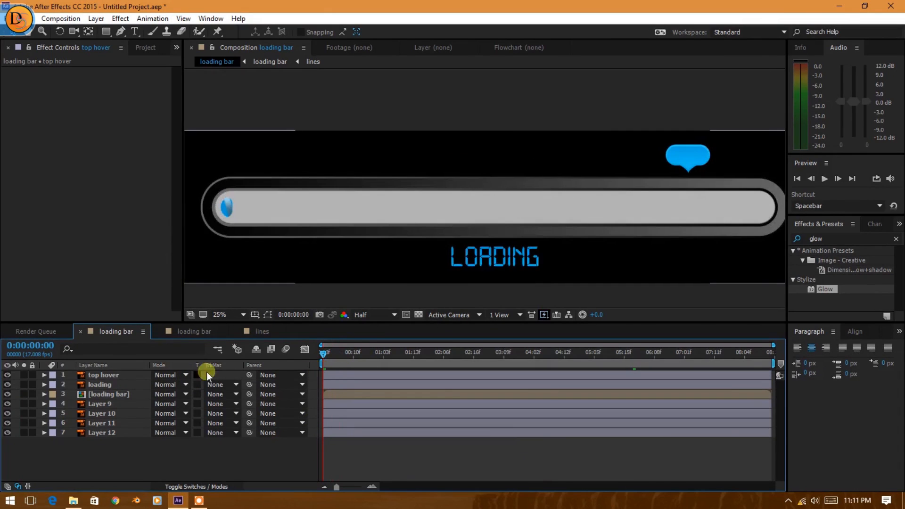
Pre-compose the top hover layer with the default name and open the new composition.
click(128, 375)
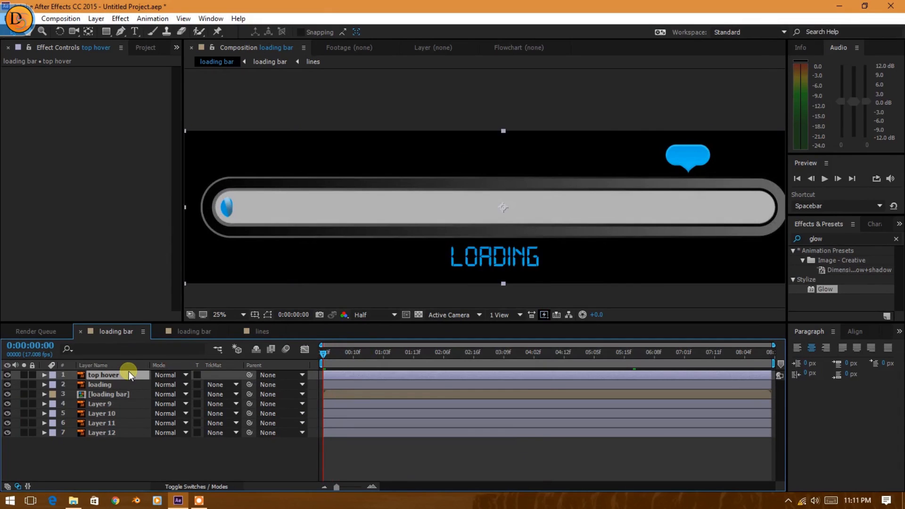
click(97, 20)
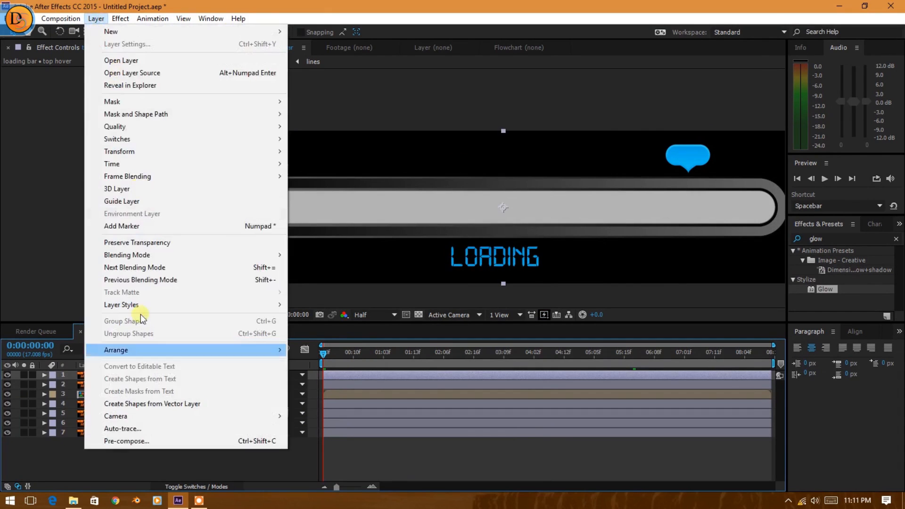
click(124, 443)
click(473, 295)
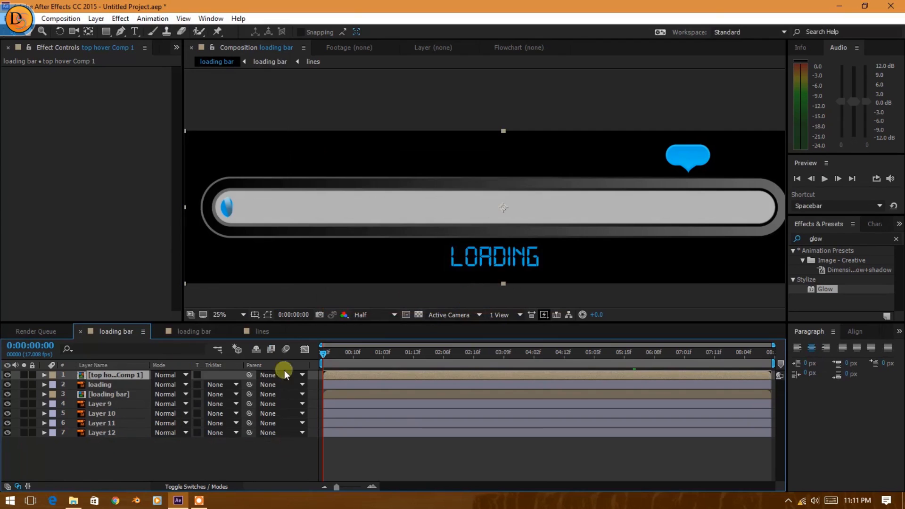
double_click(126, 375)
mouse_move(327, 353)
mouse_down()
mouse_move(348, 359)
mouse_move(324, 353)
mouse_up()
scroll(617, 168, down, 1)
scroll(613, 168, up, 1)
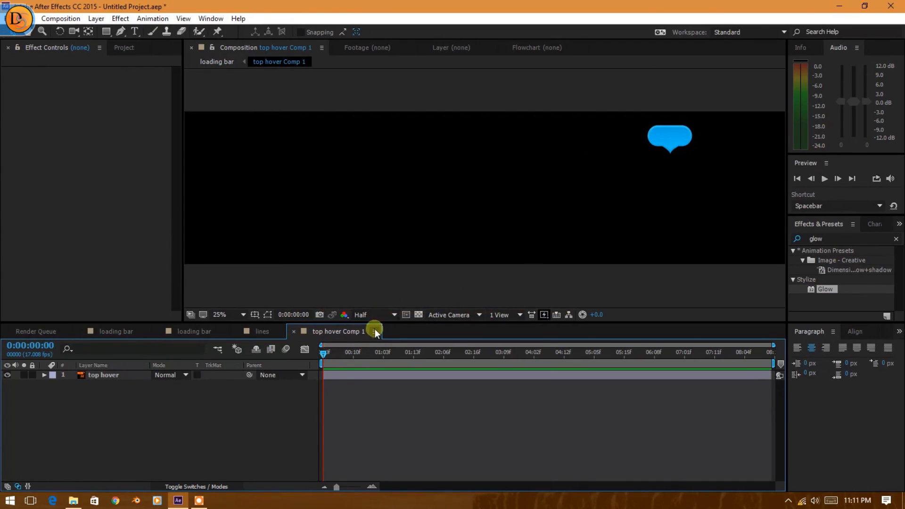
Add a text layer reading 1351 in the top hover composition and turn on the transparency grid to see it.
drag(327, 352, 106, 447)
right_click(104, 415)
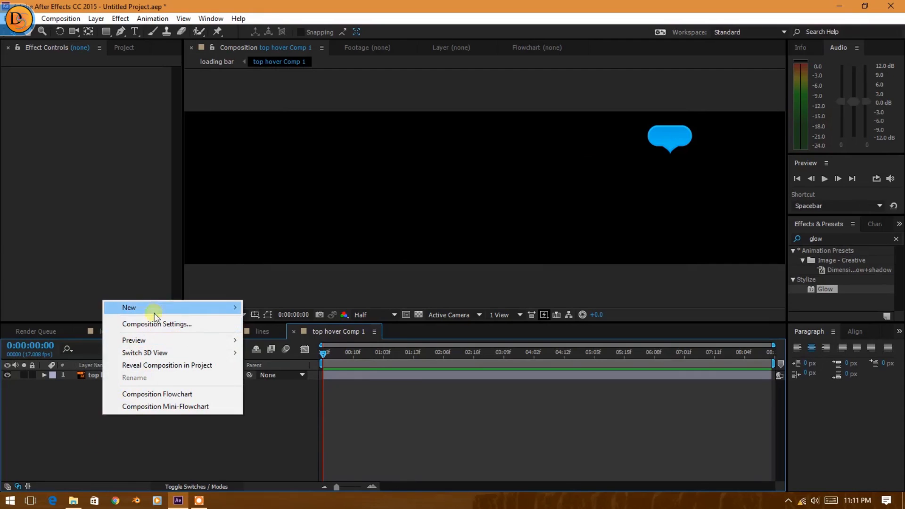
mouse_move(160, 305)
click(294, 324)
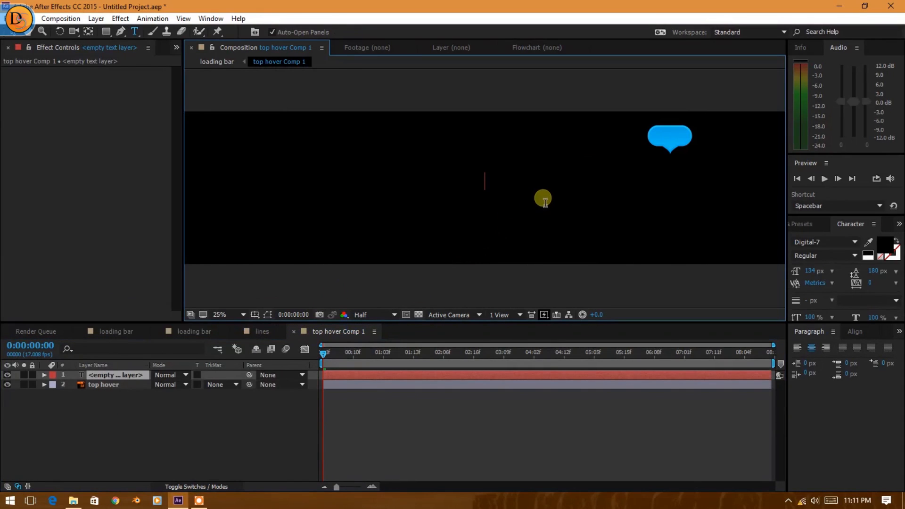
text(1351)
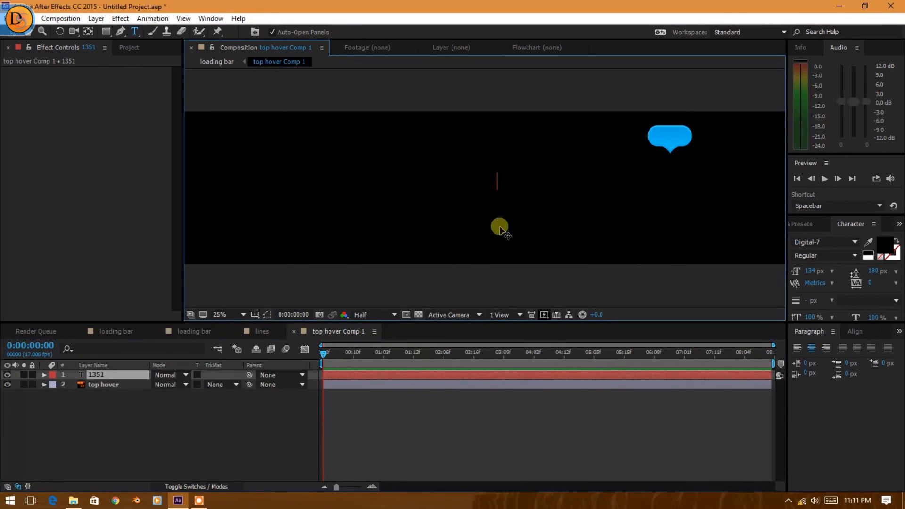
click(418, 314)
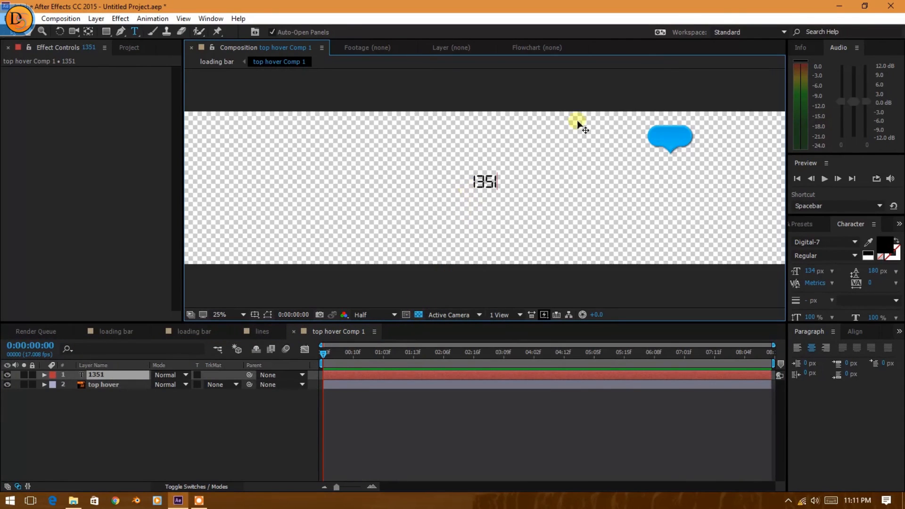
click(26, 32)
click(377, 47)
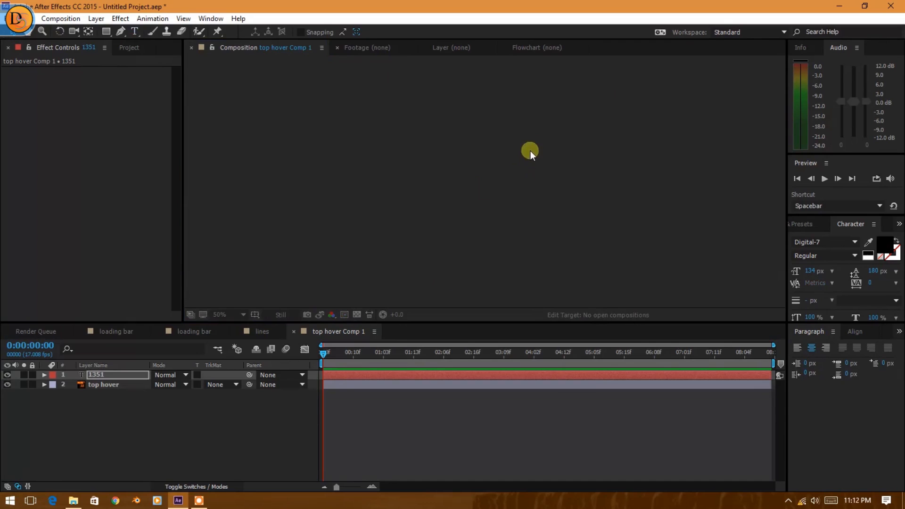
click(524, 47)
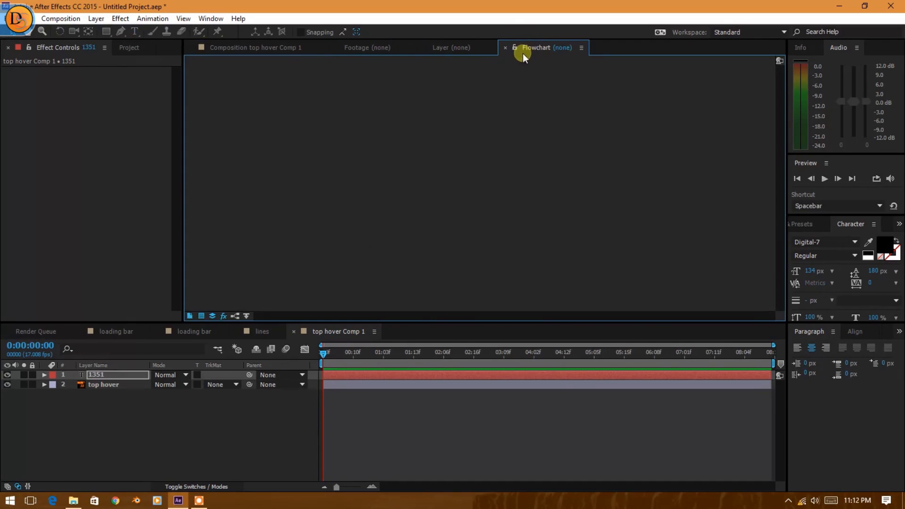
Move the 1351 text layer onto the blue hover bubble and centre it there.
click(273, 44)
click(556, 162)
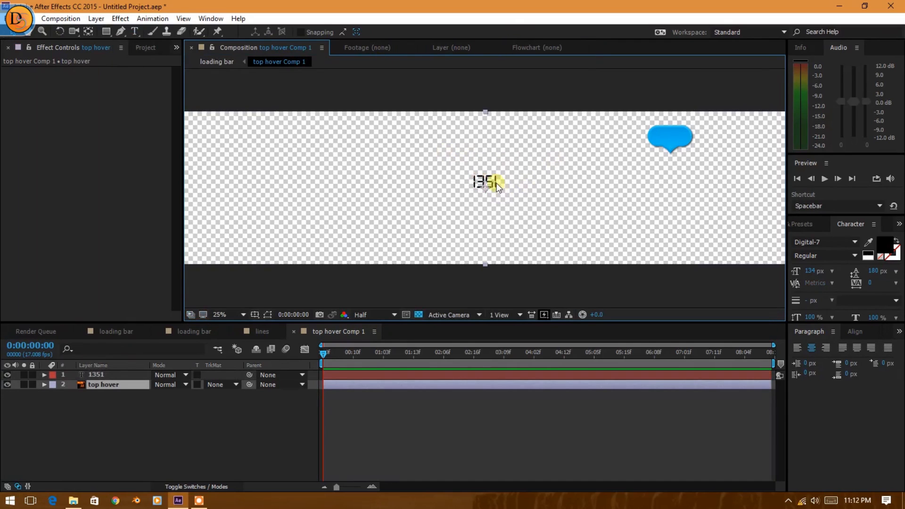
scroll(491, 181, up, 3)
scroll(443, 191, down, 3)
key(space)
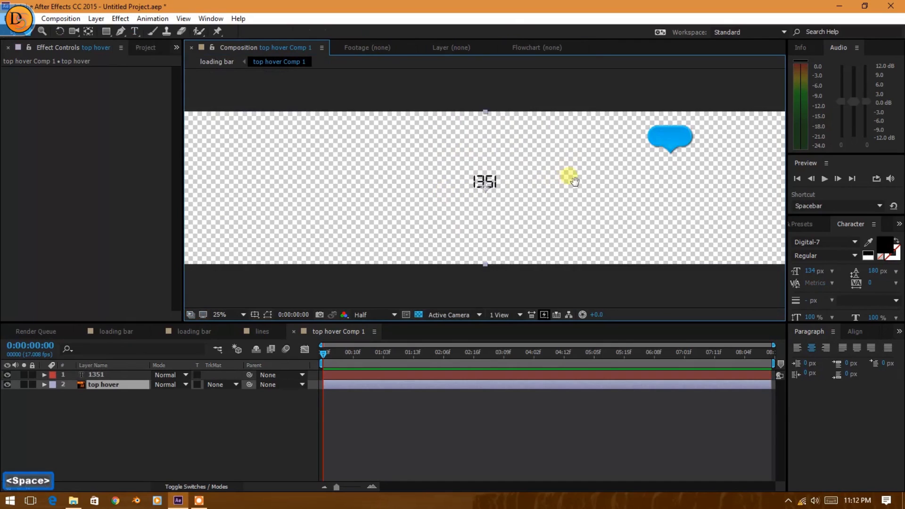
drag(565, 178, 437, 219)
scroll(431, 216, up, 2)
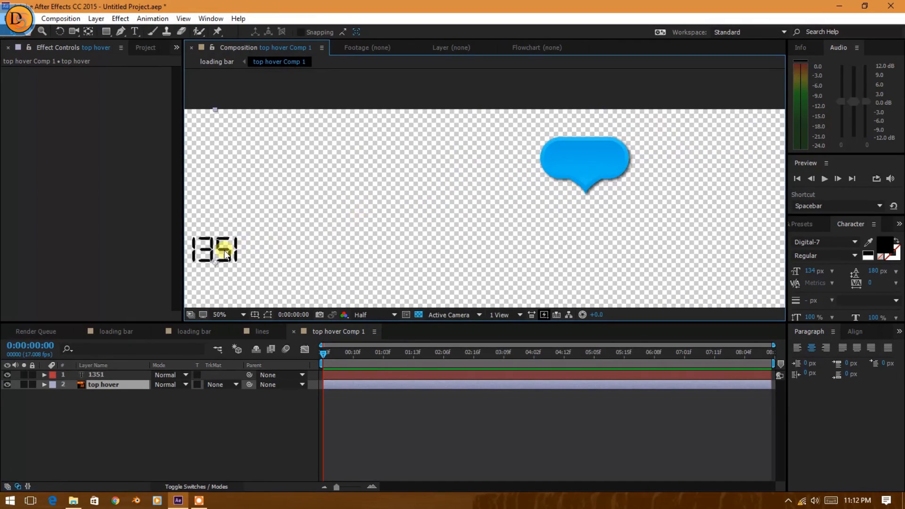
drag(223, 249, 519, 197)
key(ctrl+z)
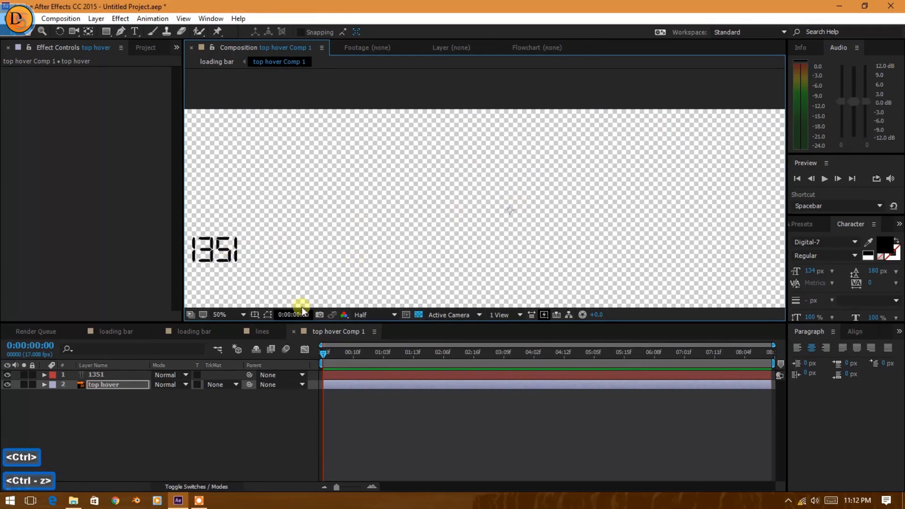
click(115, 374)
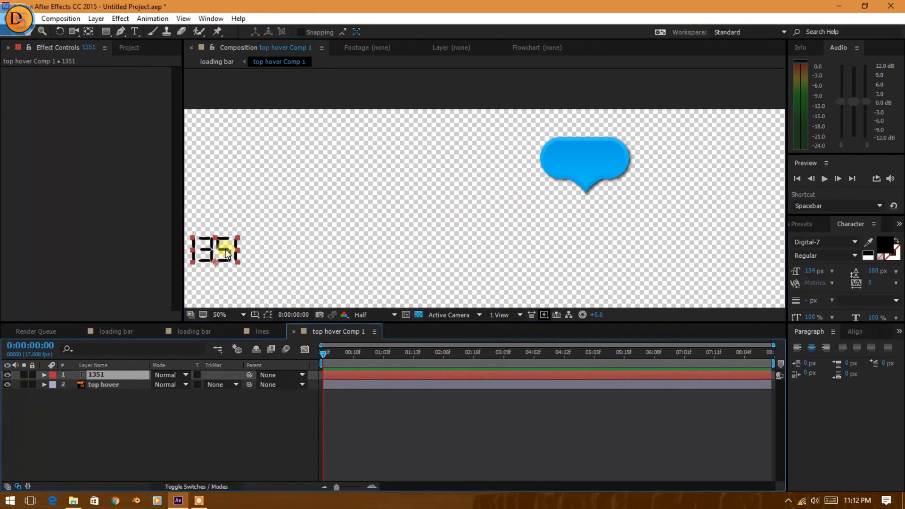
drag(236, 253, 606, 164)
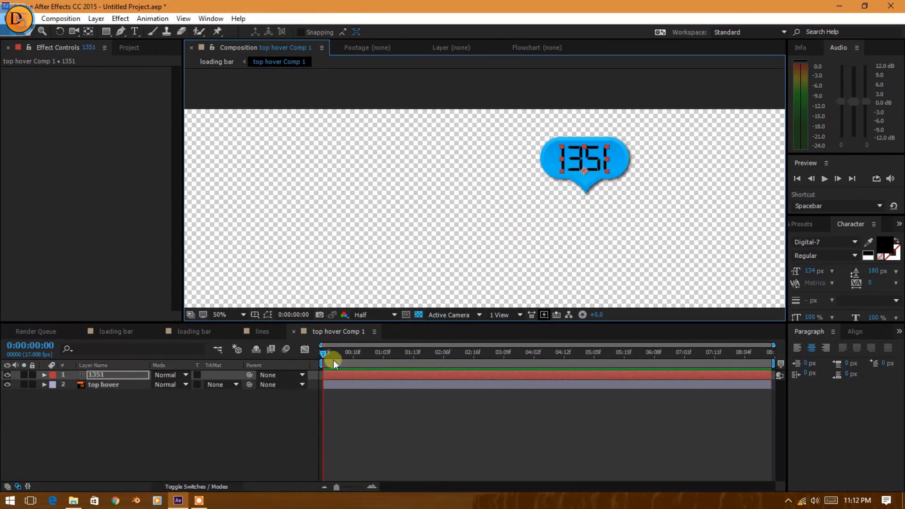
Add a new text layer reading % to the top hover composition.
right_click(126, 459)
mouse_move(196, 344)
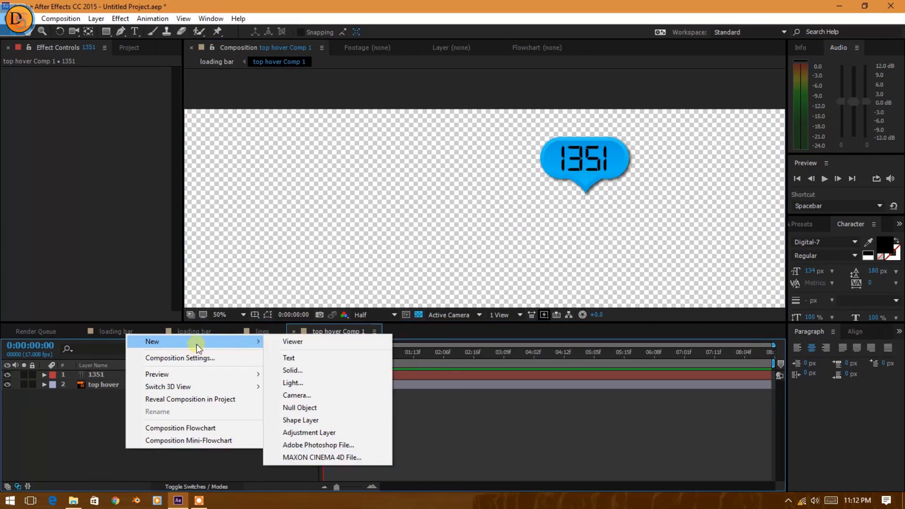
click(296, 360)
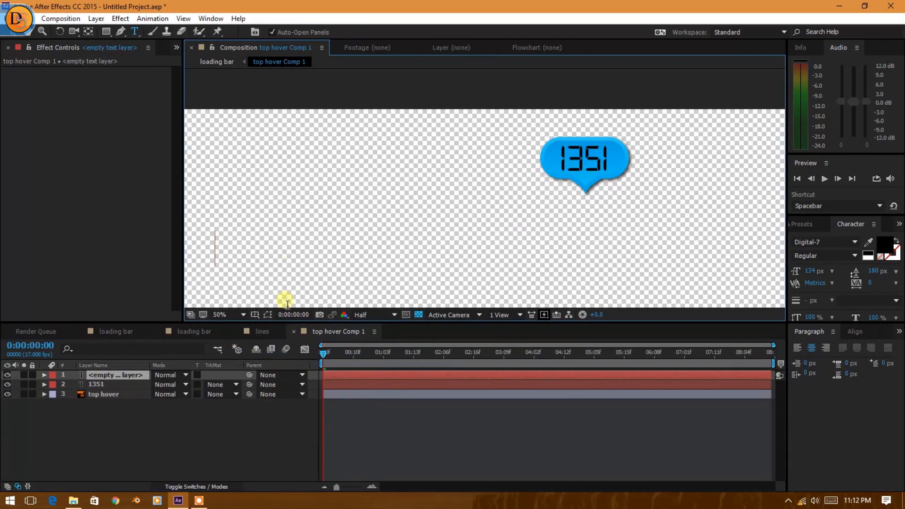
text(%)
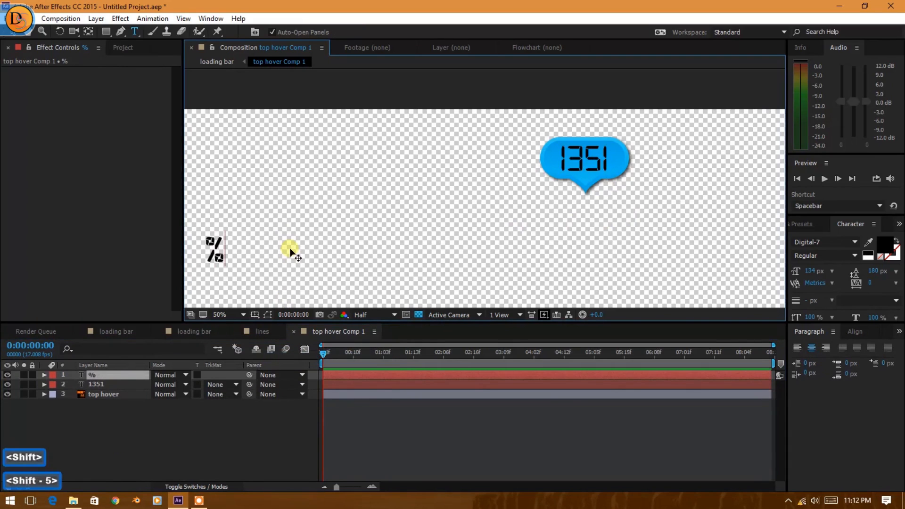
Move the % text beside the number 1351, at the right edge of the blue bubble.
click(25, 32)
drag(214, 245, 548, 177)
key(ctrl+z)
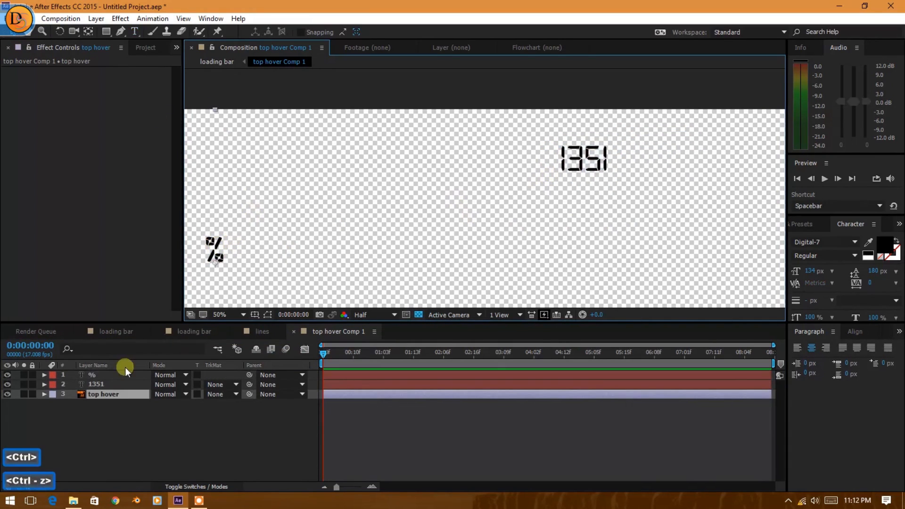
click(118, 373)
drag(214, 245, 651, 160)
click(601, 170)
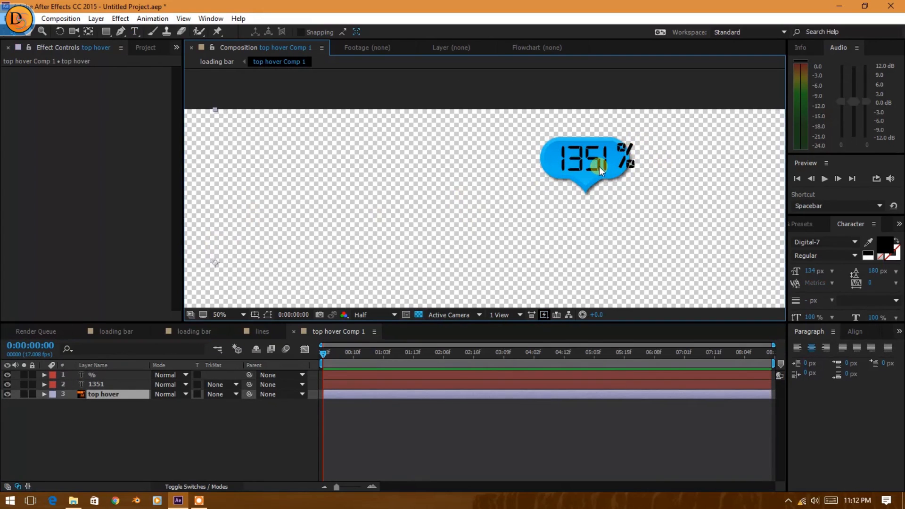
Expand the 1351 layer's text properties, then find the Slider Control effect and apply it to that layer.
click(114, 383)
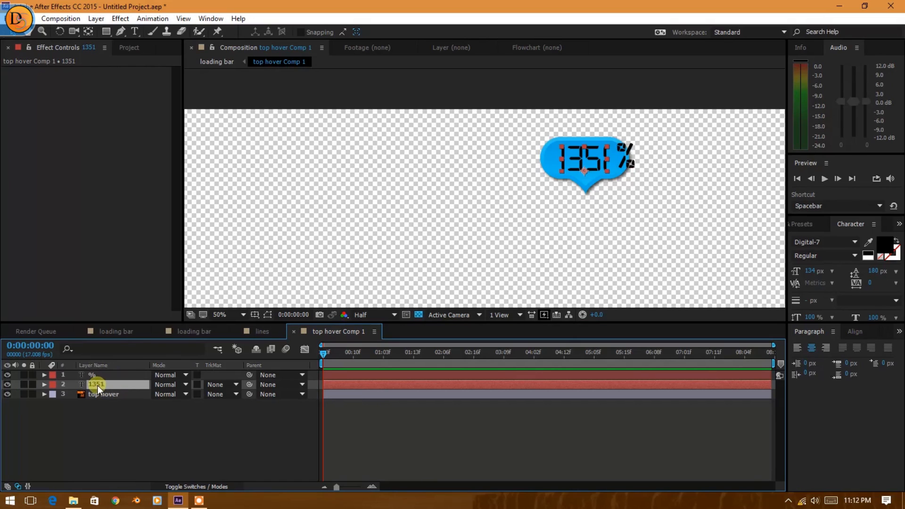
click(44, 384)
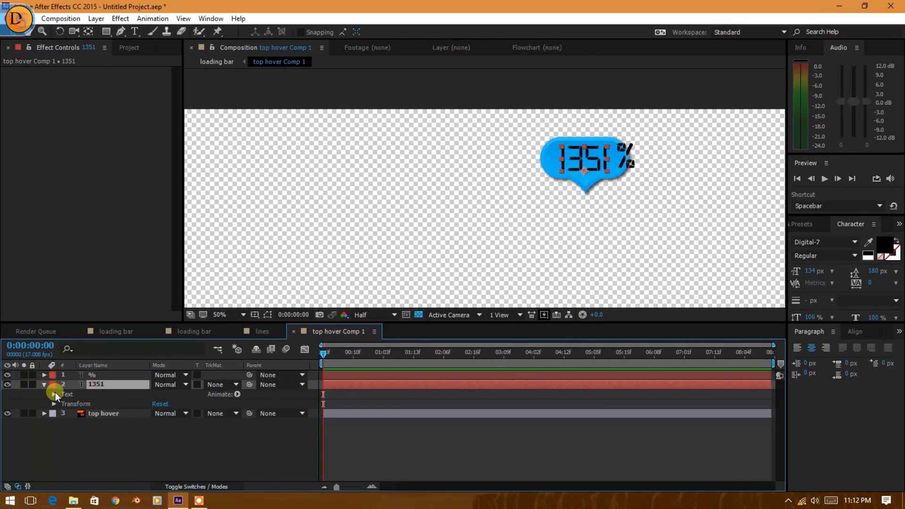
click(54, 394)
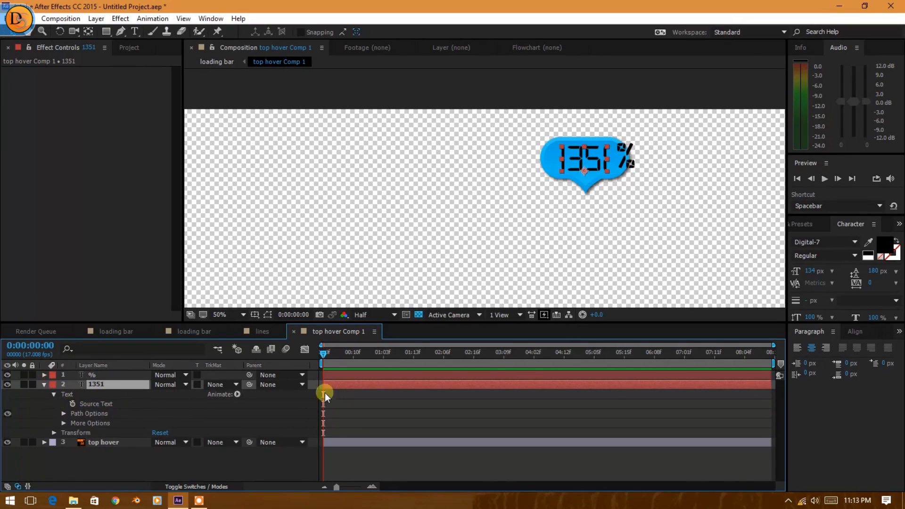
click(803, 224)
click(834, 242)
drag(833, 242, 758, 256)
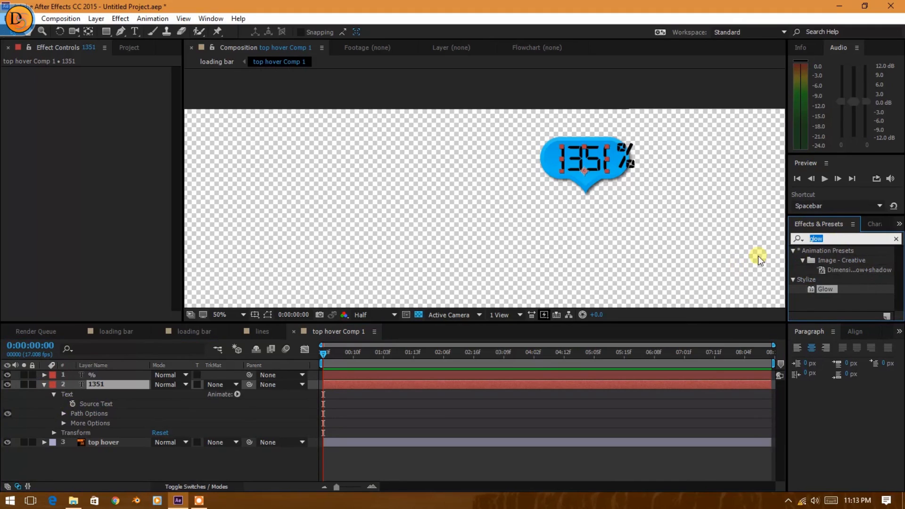
text(sli)
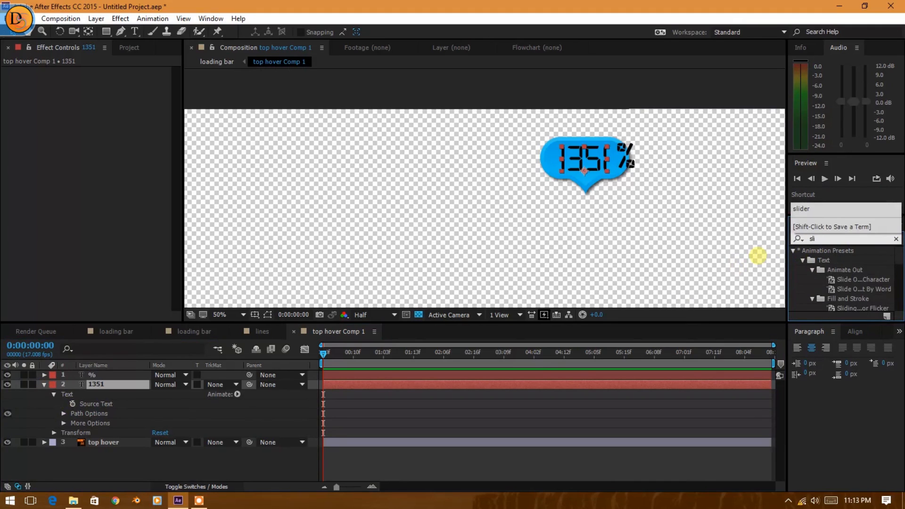
text(der)
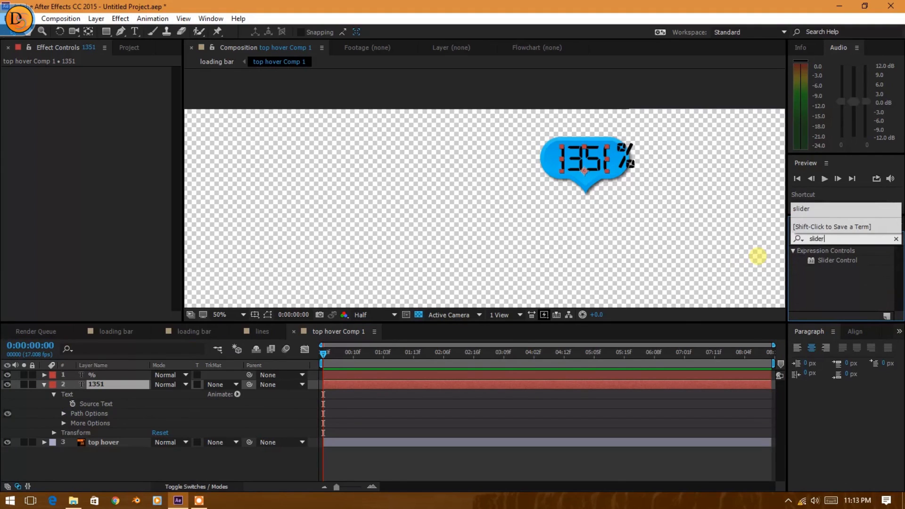
drag(832, 269, 119, 123)
key(ctrl+z)
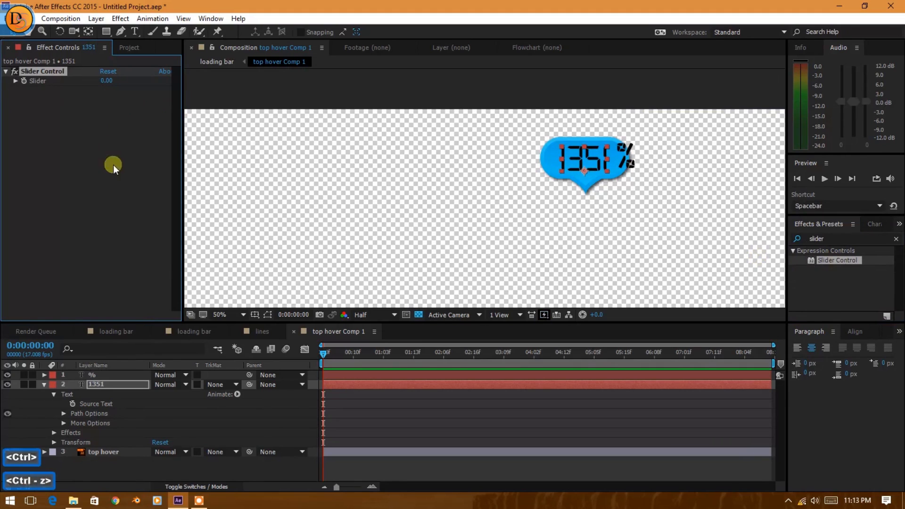
Add an expression to the 1351 layer's Source Text that links it to the Slider Control's Slider property.
click(53, 432)
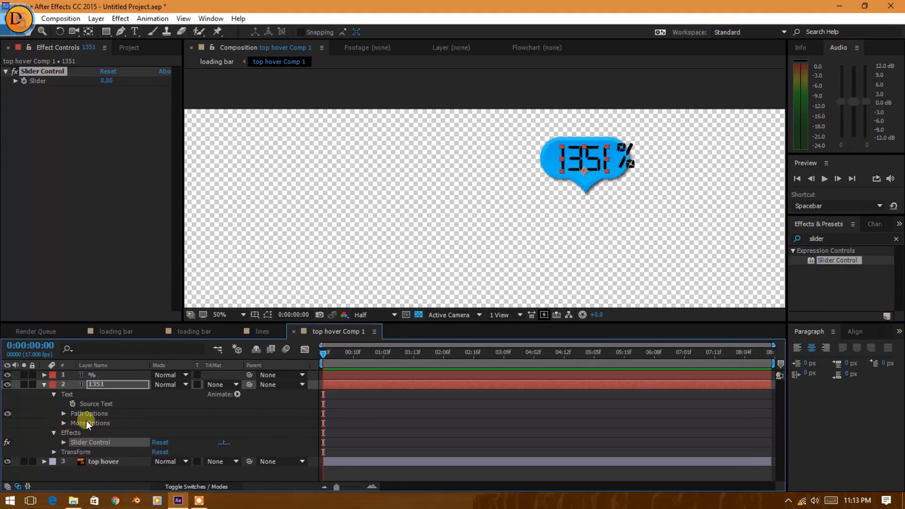
click(63, 442)
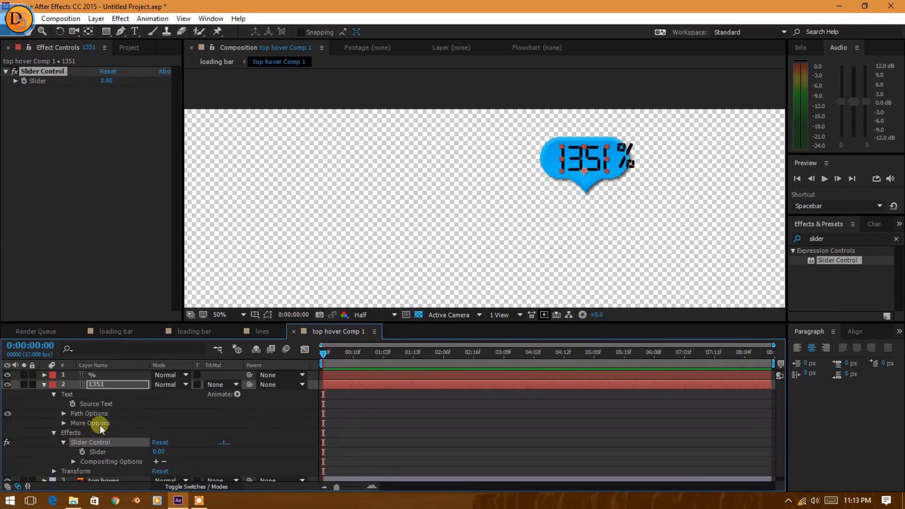
alt+click(72, 403)
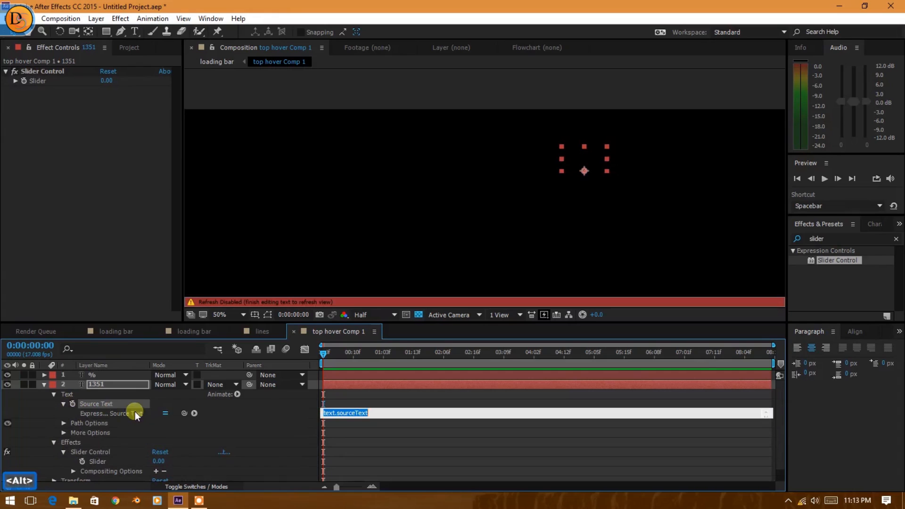
drag(183, 412, 109, 462)
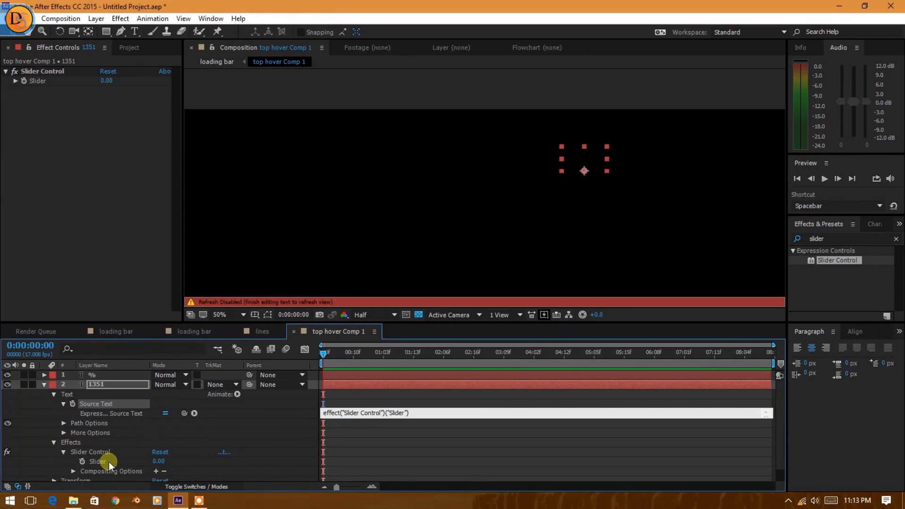
click(395, 373)
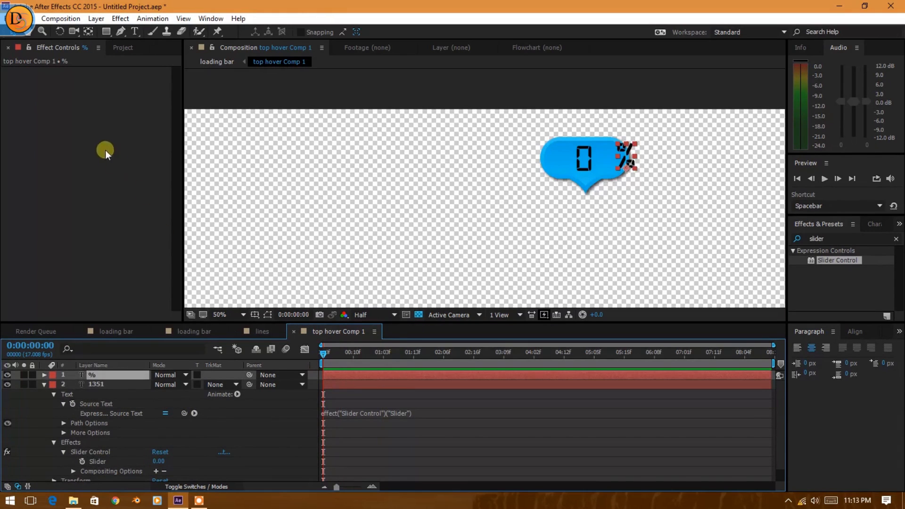
Try out the Slider value on the number layer, set it to 0 and keyframe it at 0:00:00:00.
click(90, 452)
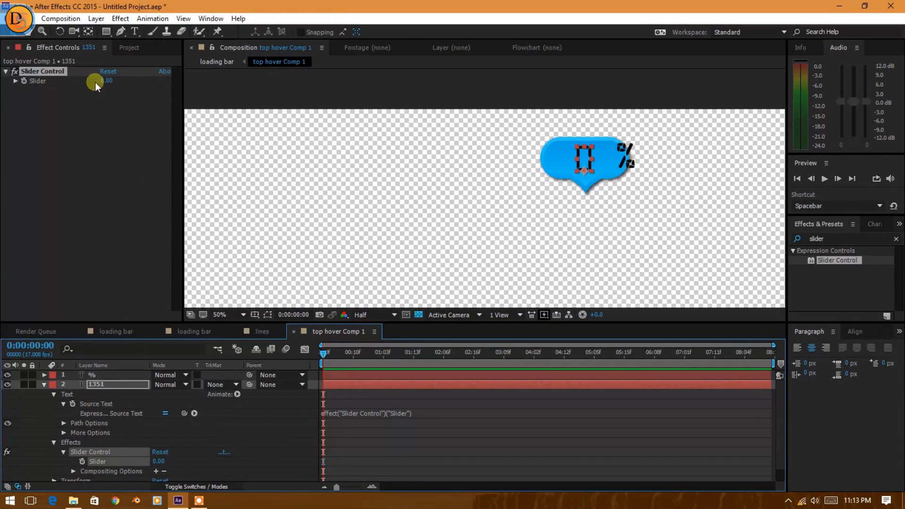
drag(105, 79, 117, 93)
click(109, 82)
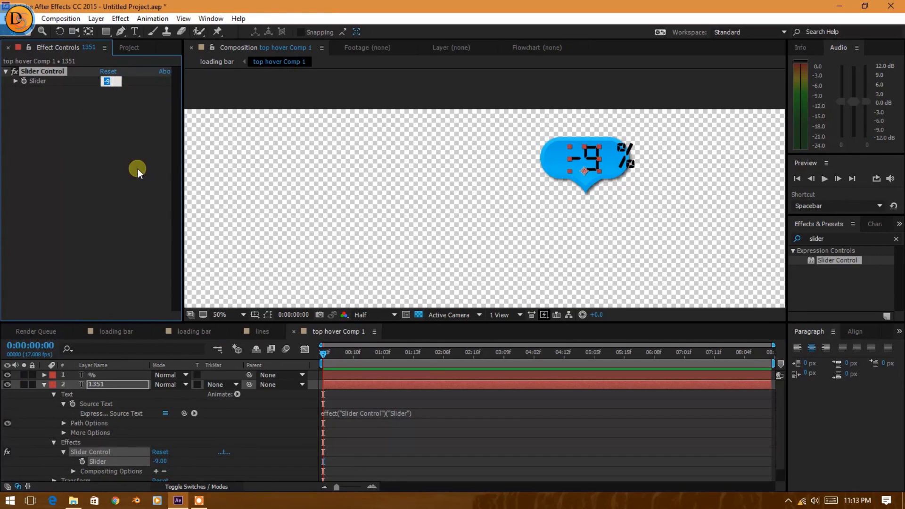
text(0)
key(Return)
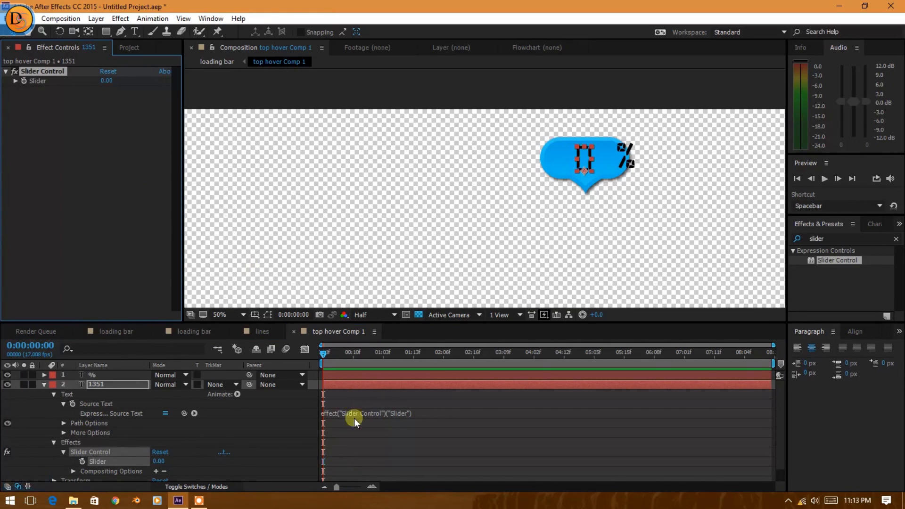
click(24, 81)
Keyframe the Slider at 96 at 0:00:08:12 and scrub back to 0:00:03:12 to check the counting number.
drag(328, 354, 771, 353)
click(106, 81)
text(96)
key(Return)
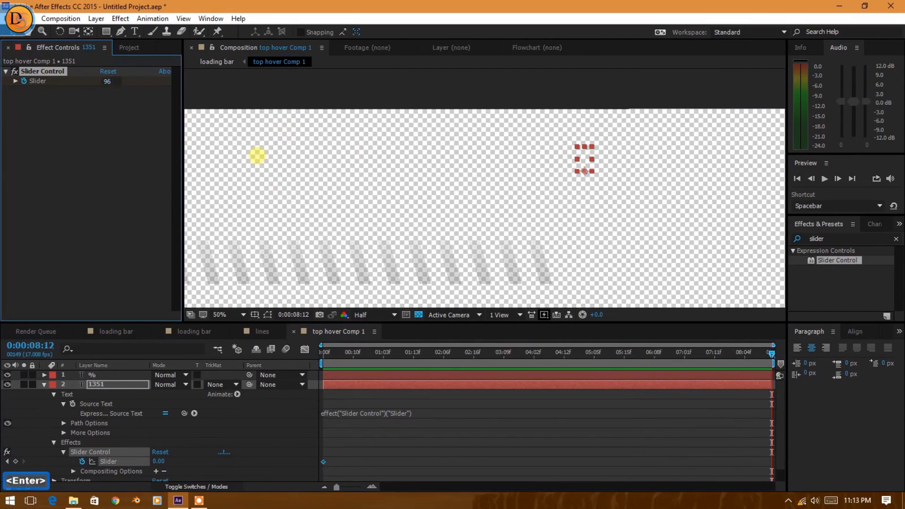
drag(706, 355, 514, 375)
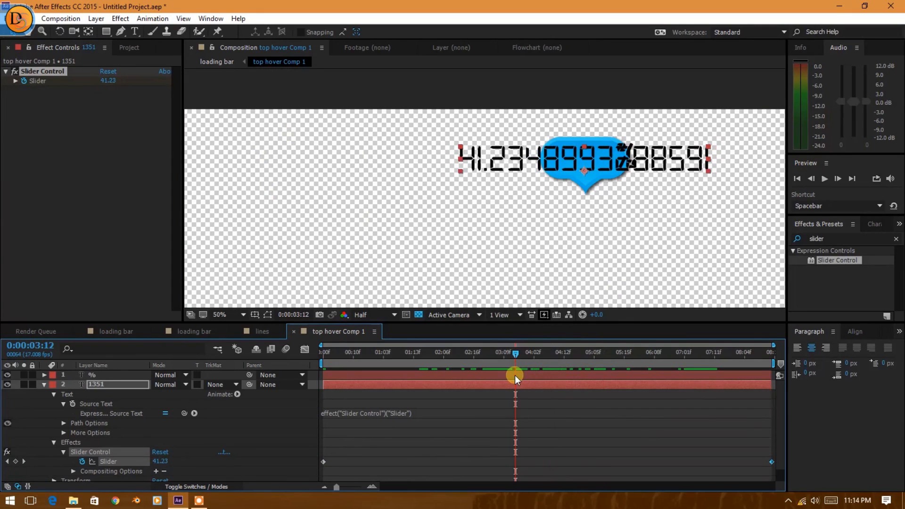
Wrap the 1351 layer's Source Text expression as Math.round(effect("Slider Control")("Slider")) and scrub back near the start to check the number.
click(398, 414)
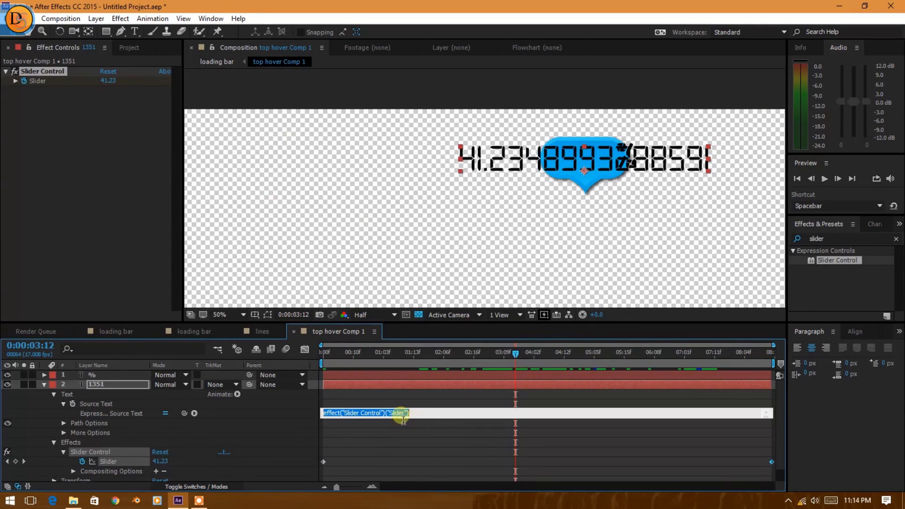
click(428, 418)
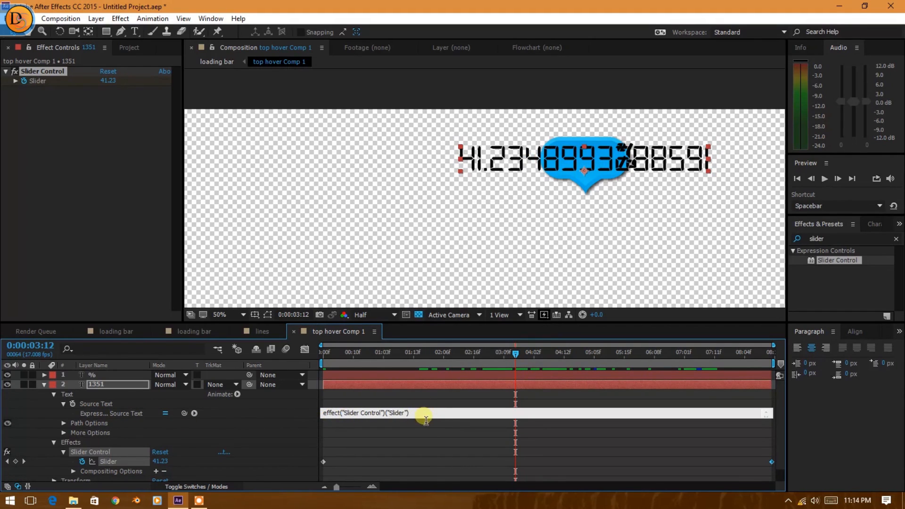
text())
key(Home)
text(()
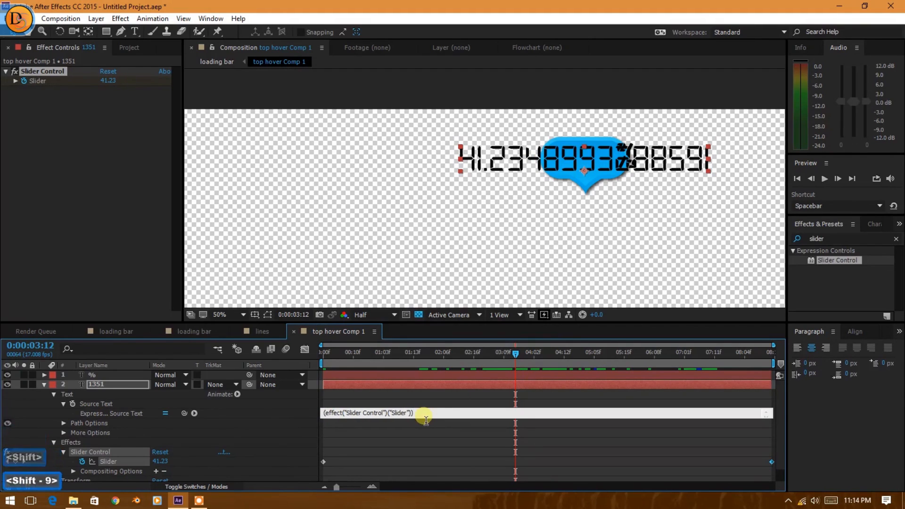
key(Left)
text(M)
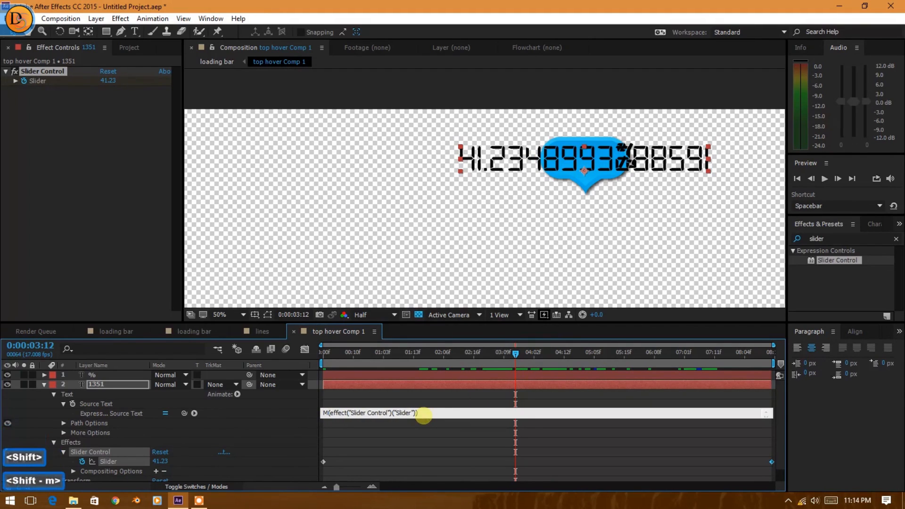
text(Ath)
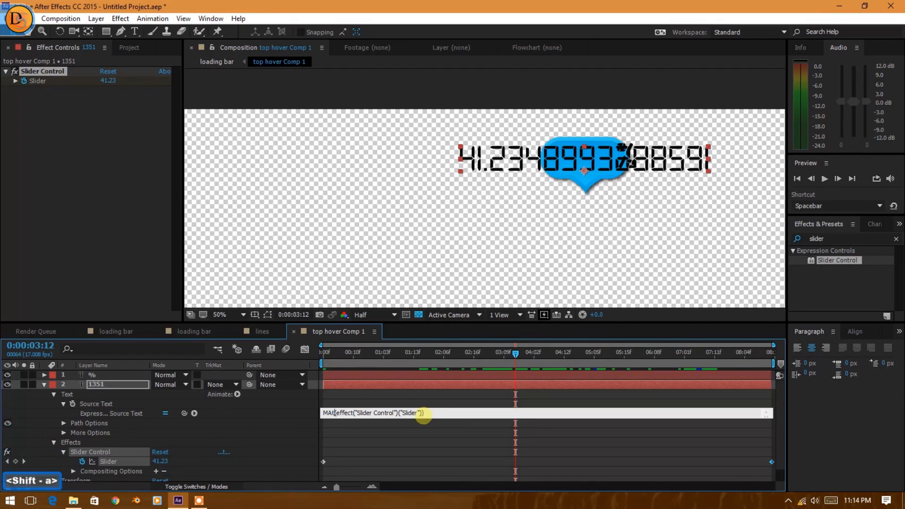
key(BackSpace)
key(BackSpace)
key(BackSpace)
text(ath)
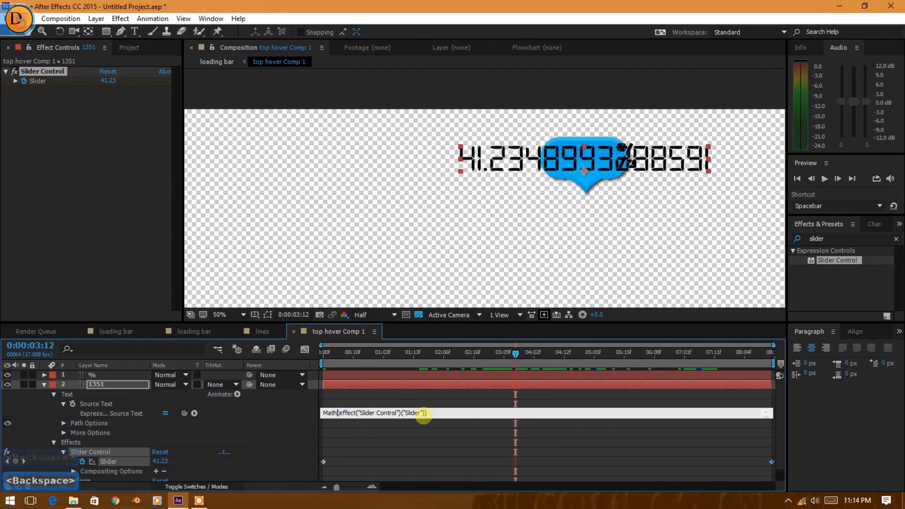
text(.)
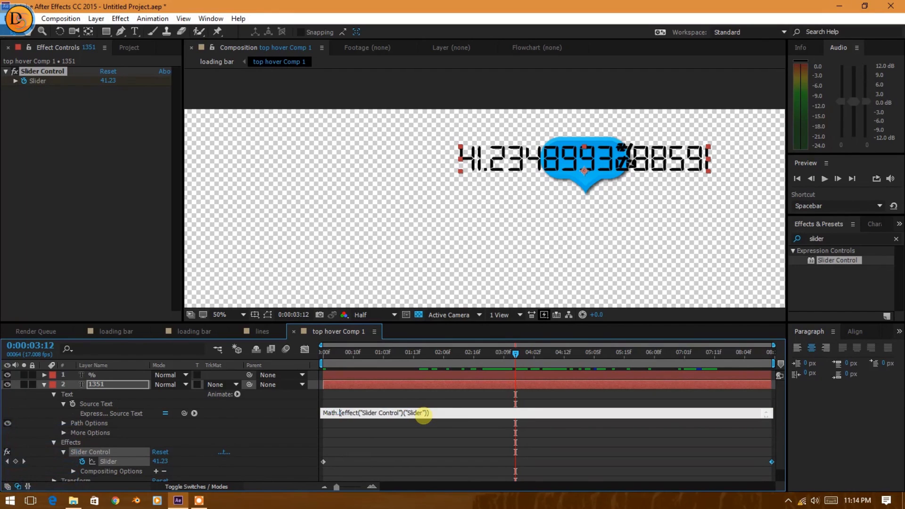
text(rou)
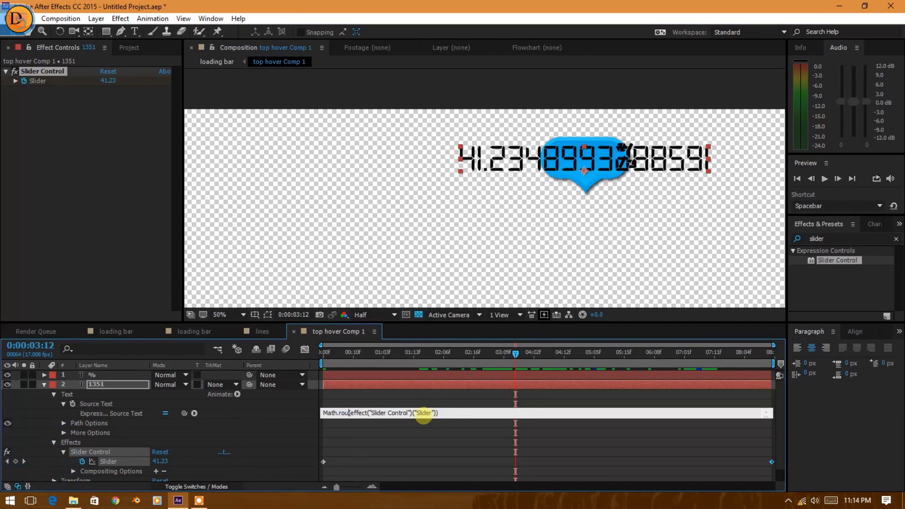
text(nd)
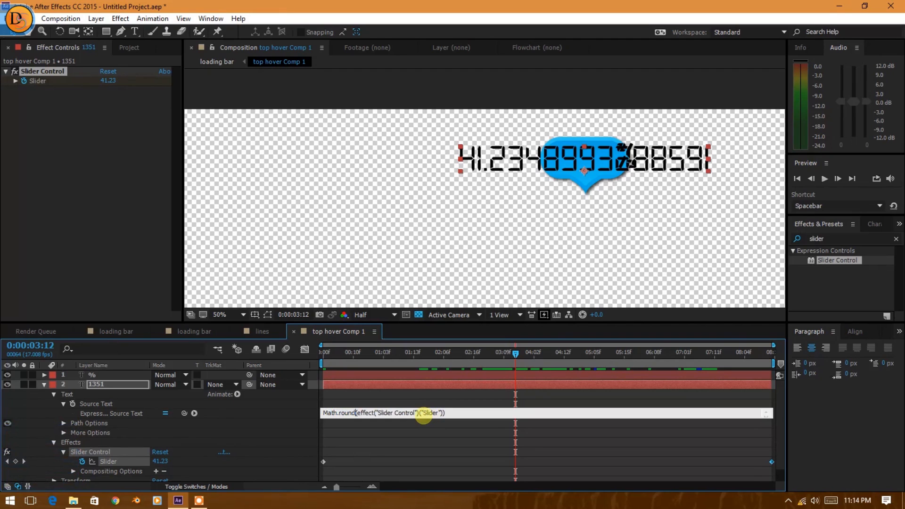
drag(422, 355, 332, 386)
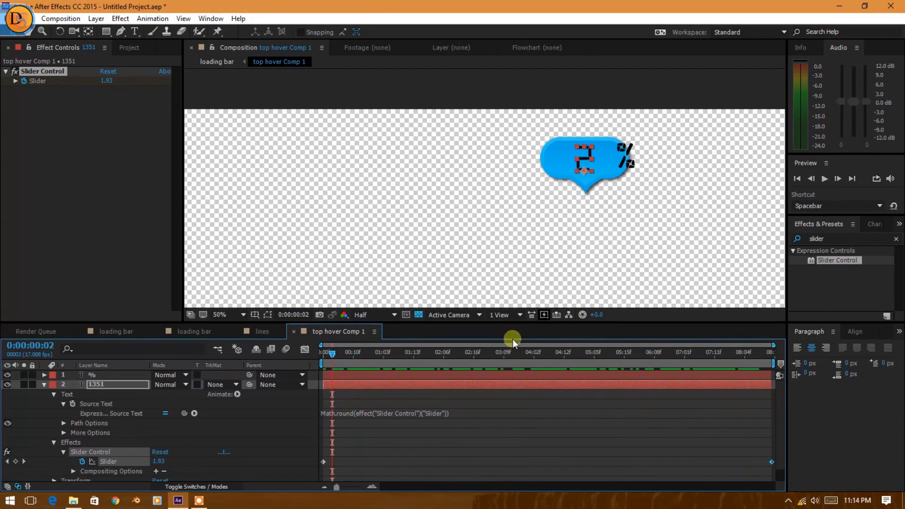
Move the % text layer inside the blue bubble, just beside the number.
scroll(611, 135, up, 1)
drag(630, 219, 487, 262)
click(667, 165)
click(126, 374)
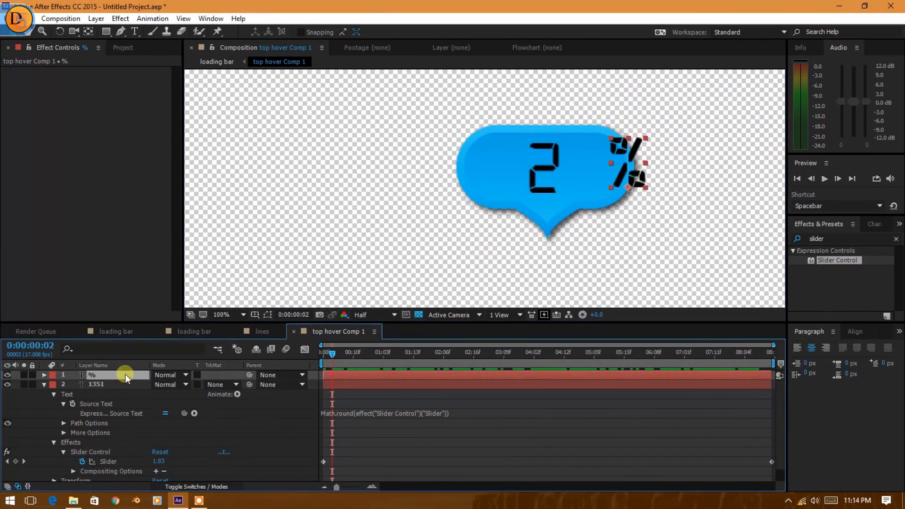
click(618, 174)
drag(618, 174, 589, 176)
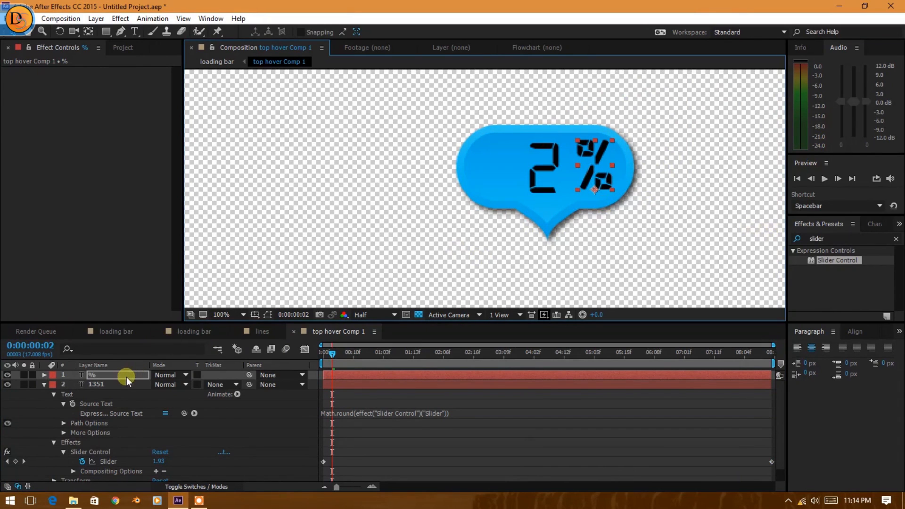
Scale the % text layer to 81% and nudge the bubble shape slightly to fit around the text.
key(s)
drag(170, 392, 160, 387)
click(665, 216)
drag(599, 163, 599, 161)
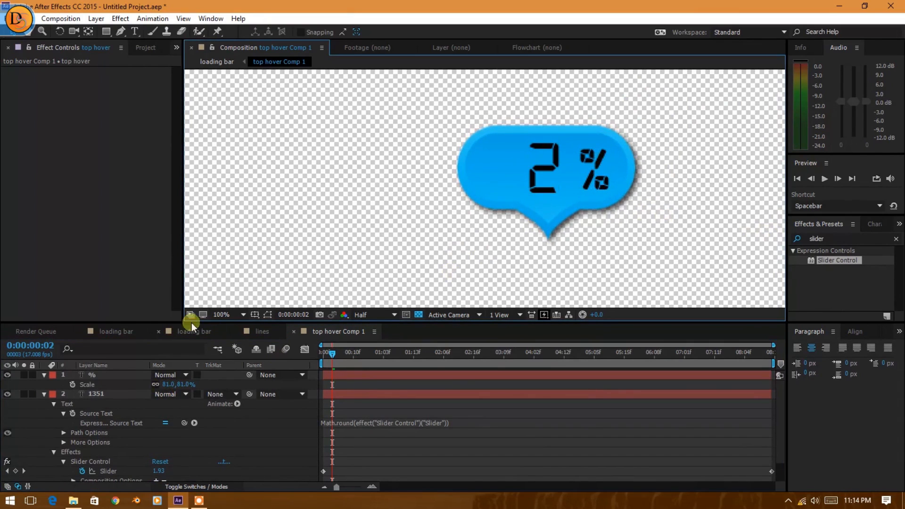
In the main loading bar composition, keyframe the top hover Comp 1 Position at 0:00:00:00 as -943, 540, placing the bubble above the bar's start.
click(116, 330)
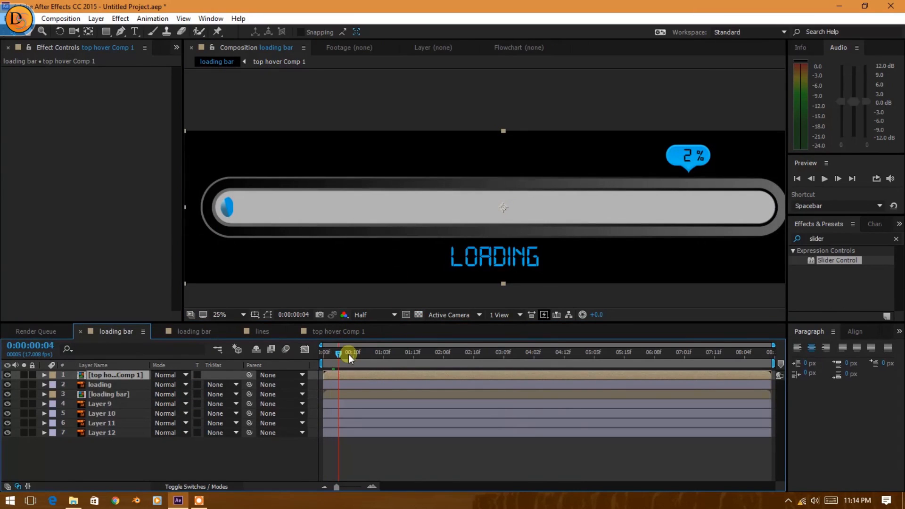
drag(348, 355, 216, 383)
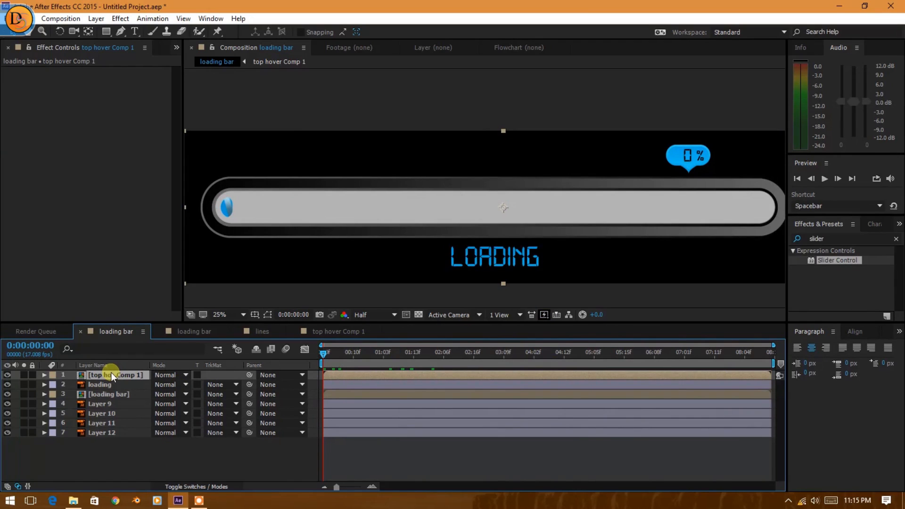
key(p)
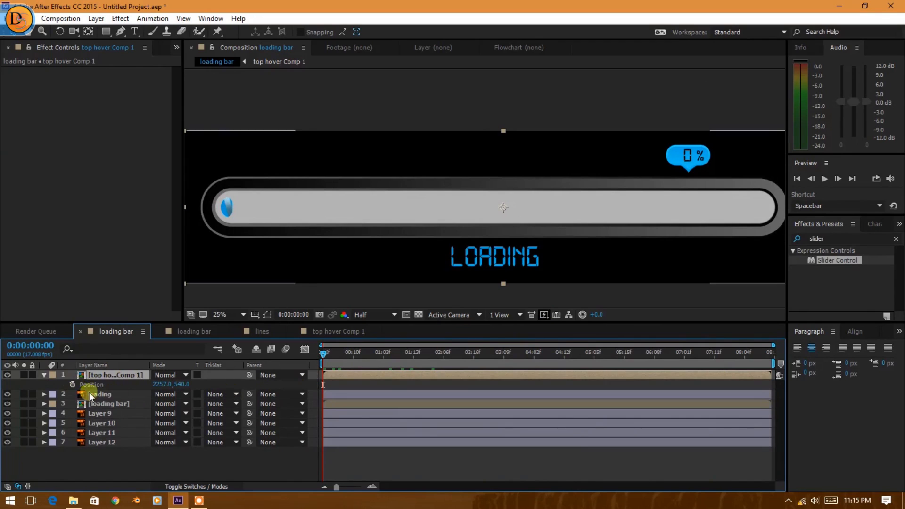
click(72, 384)
mouse_move(325, 353)
mouse_down()
mouse_move(434, 358)
mouse_move(312, 360)
mouse_up()
drag(680, 156, 230, 172)
Near the end of the timeline, keyframe the hover bubble above the filled bar's far end at Position 2237, 540, and return to 0:00:00:00.
drag(323, 352, 766, 355)
drag(237, 159, 685, 185)
drag(758, 358, 287, 372)
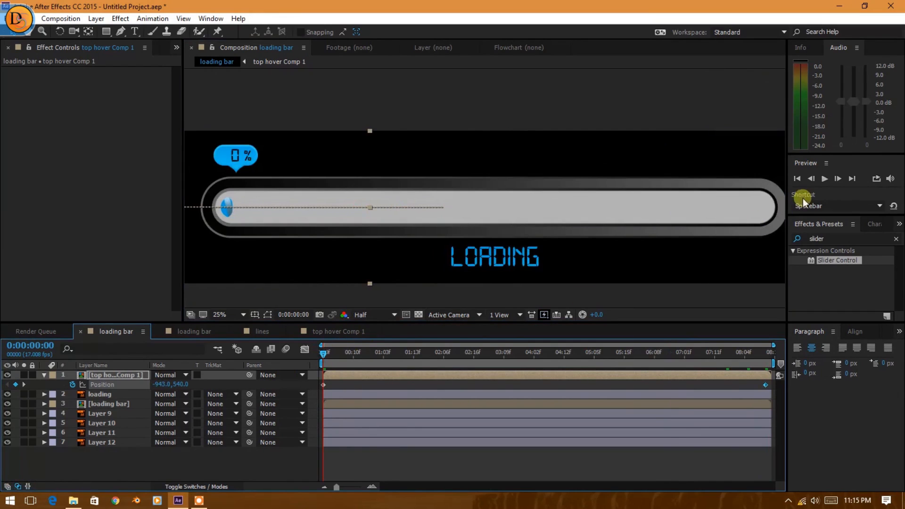
Preview the loading bar animation in a maximized composition view to compare the bubble's motion with the filling bar.
key(Tab)
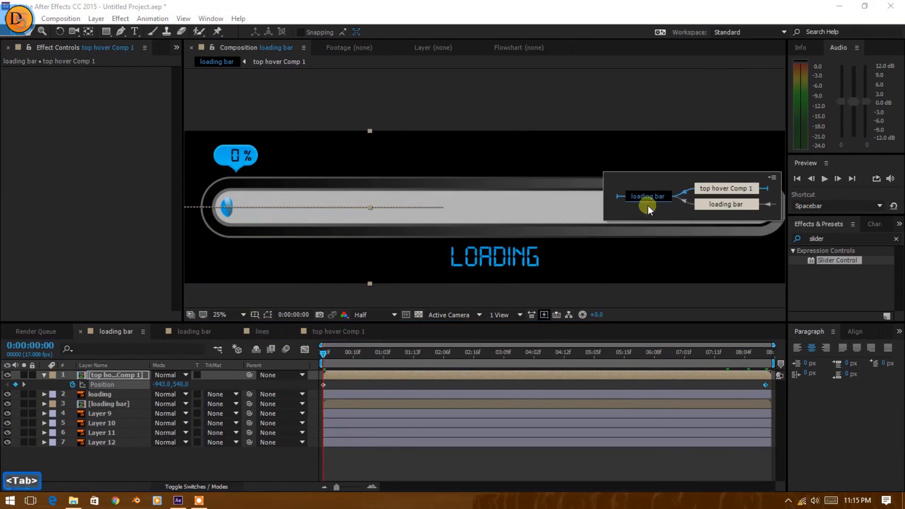
click(648, 201)
key(grave)
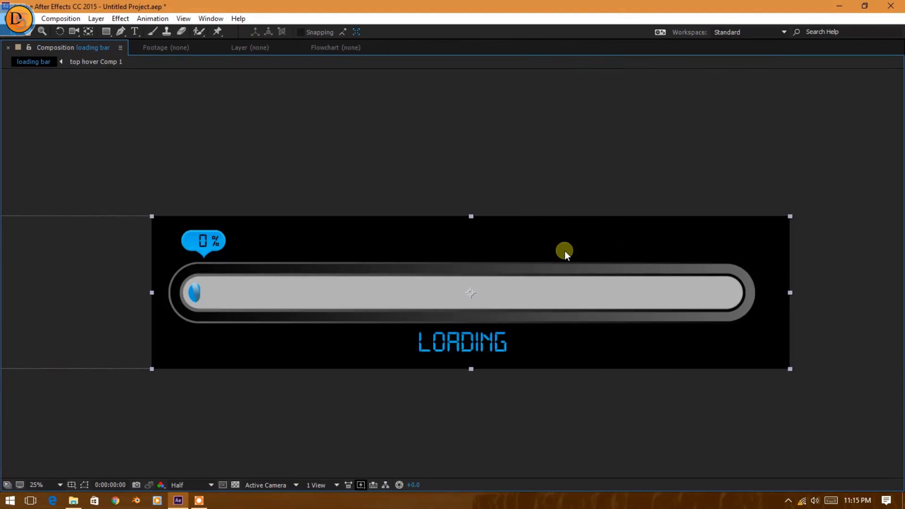
key(space)
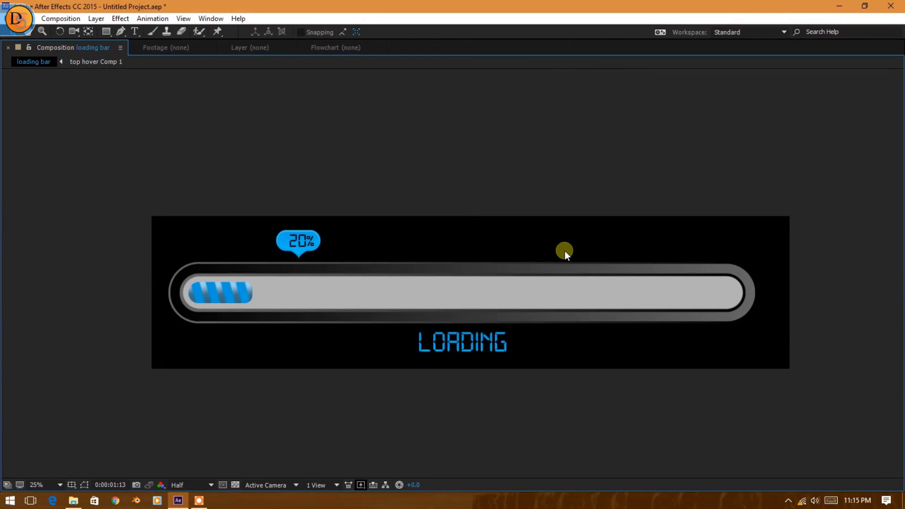
key(space)
key(Escape)
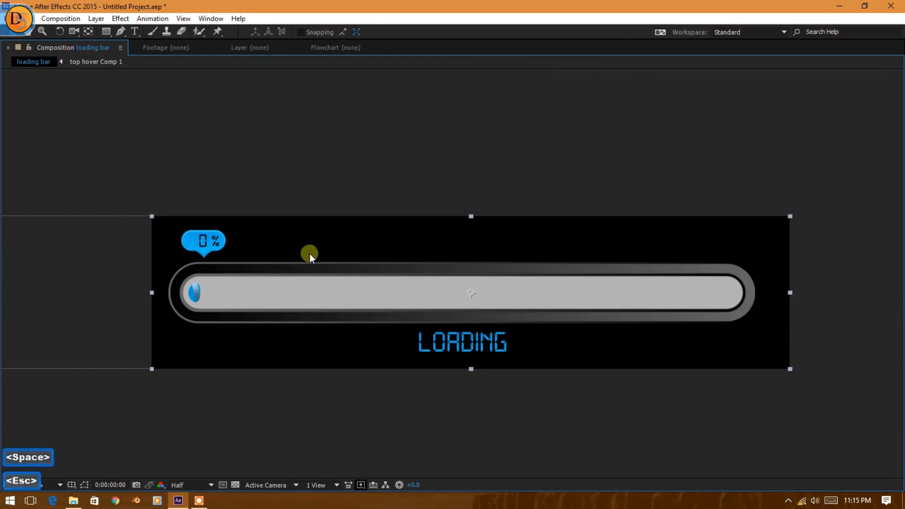
key(grave)
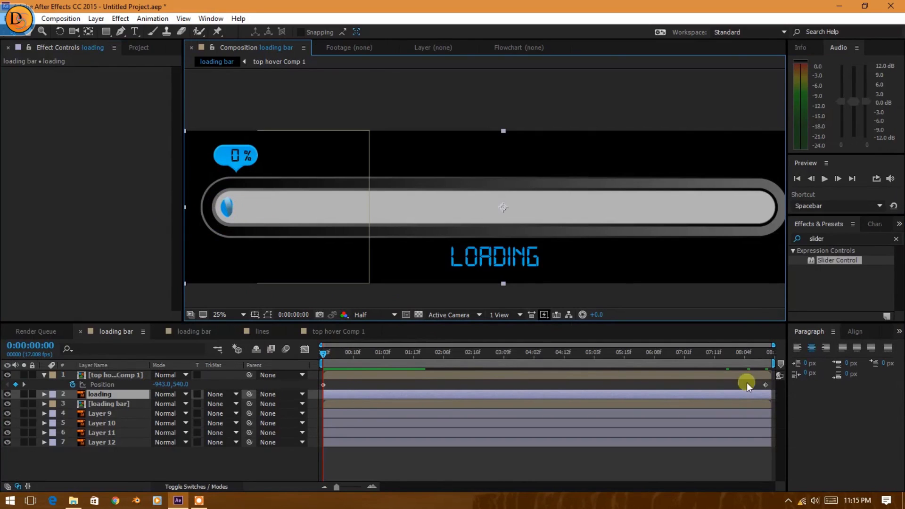
Check the bar layer's Mask Path keyframes in the nested loading bar composition and move the bubble's last Position keyframe to 0:00:08:11.
drag(769, 381, 319, 394)
double_click(107, 403)
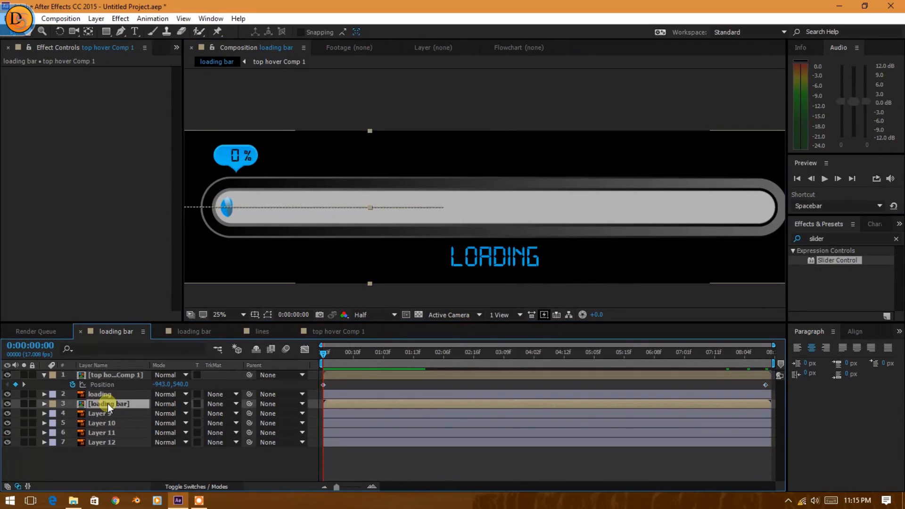
drag(324, 352, 779, 372)
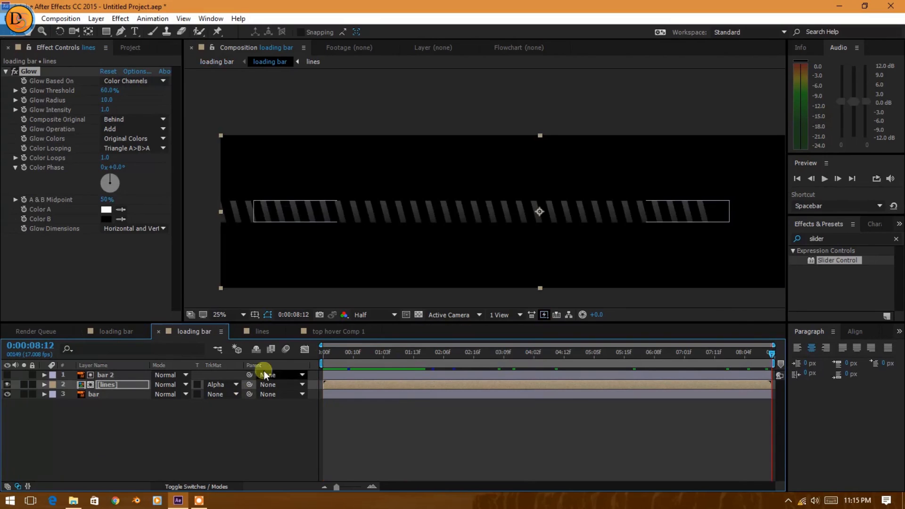
click(102, 390)
click(111, 395)
key(m)
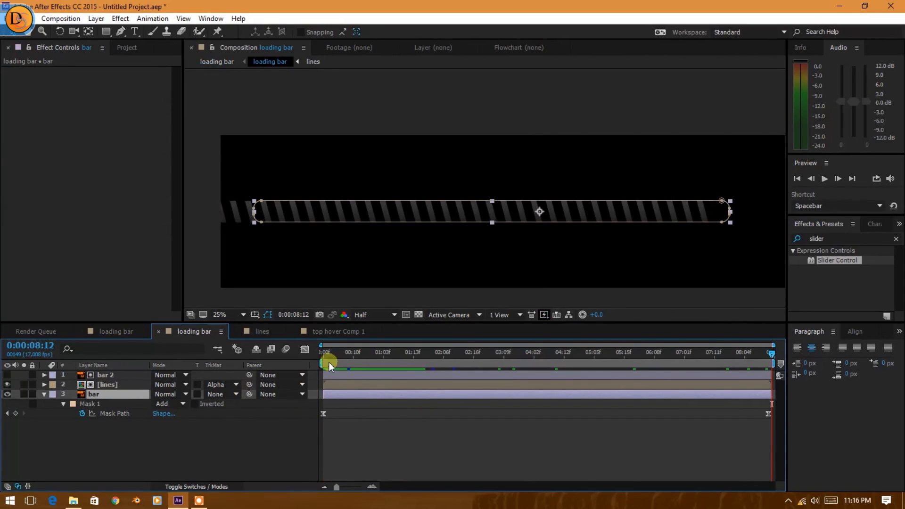
drag(326, 353, 769, 438)
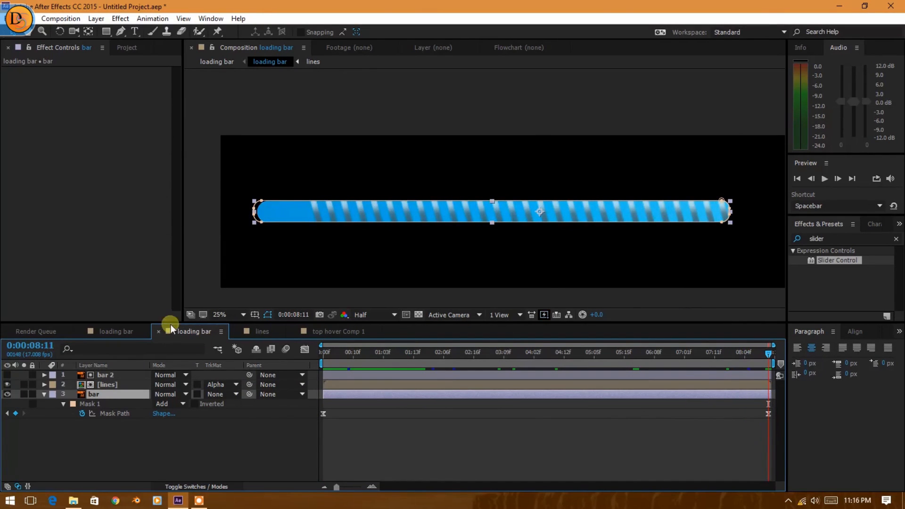
click(127, 332)
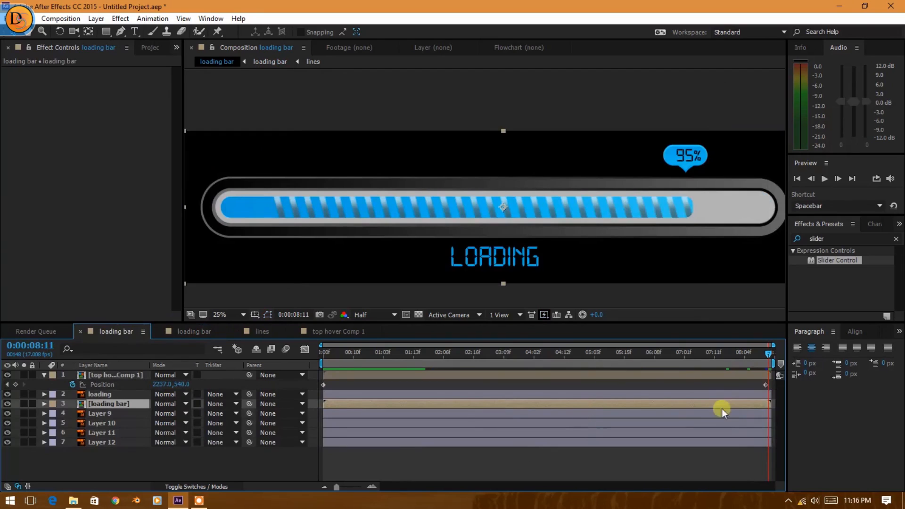
drag(767, 384, 768, 386)
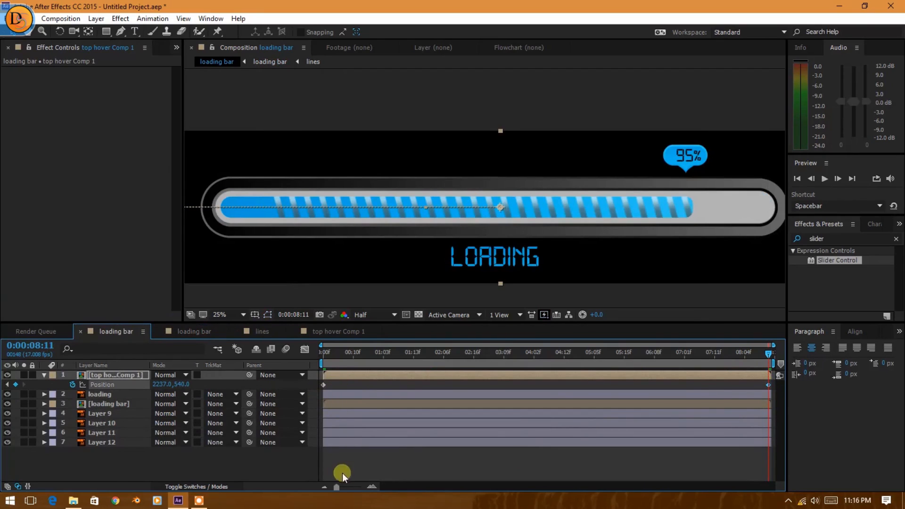
Apply Easy Ease to both Position keyframes of the top hover Comp 1 layer.
drag(333, 457, 567, 401)
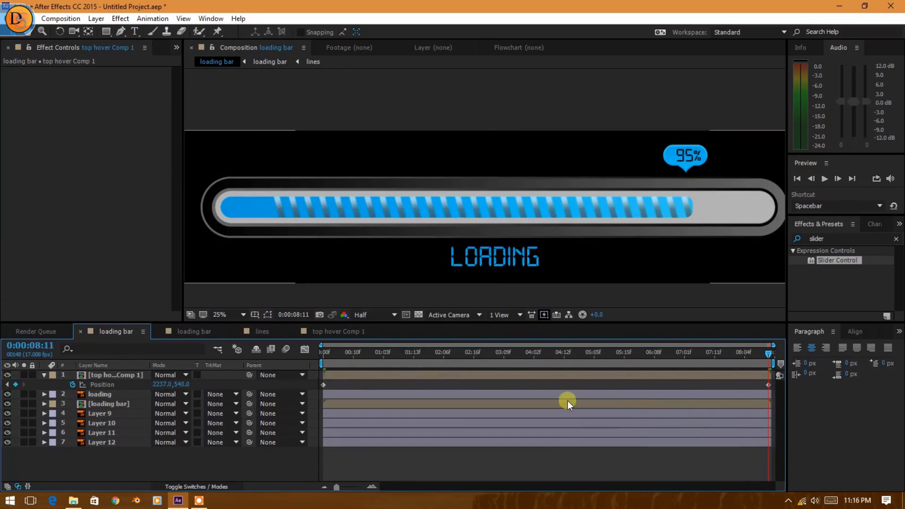
click(324, 384)
shift+click(768, 385)
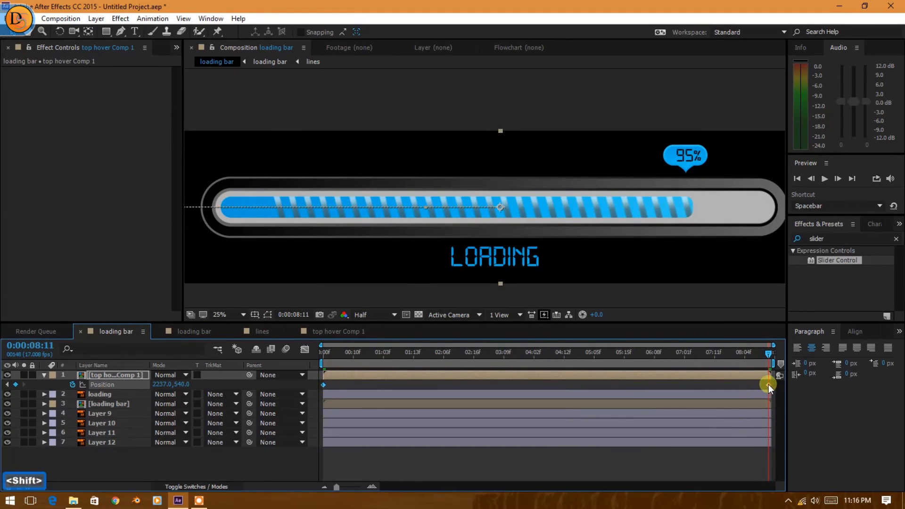
key(F9)
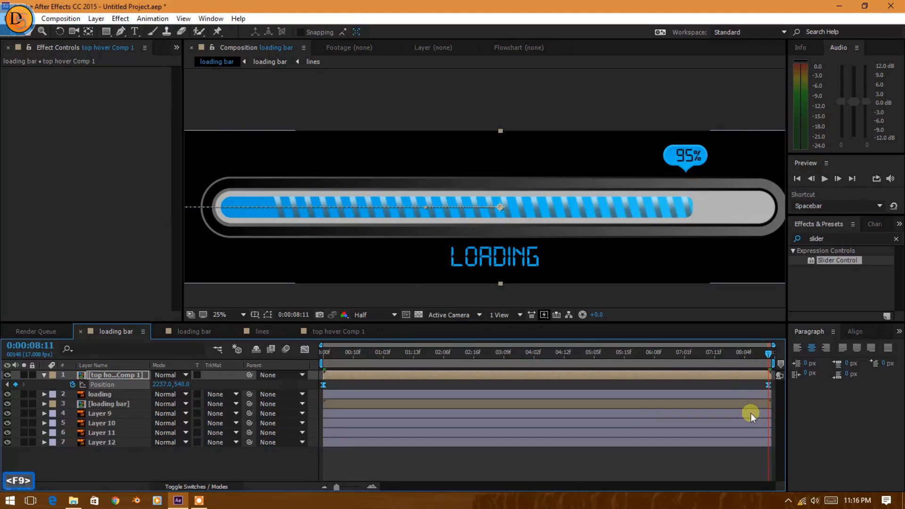
Return to 0:00:00:00 and preview the eased bubble motion with the composition view maximized.
click(739, 354)
drag(734, 355, 312, 366)
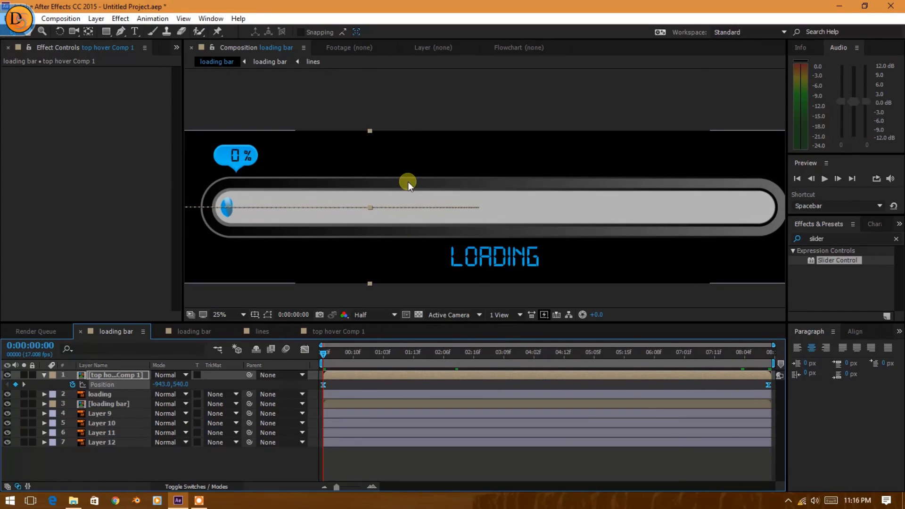
key(grave)
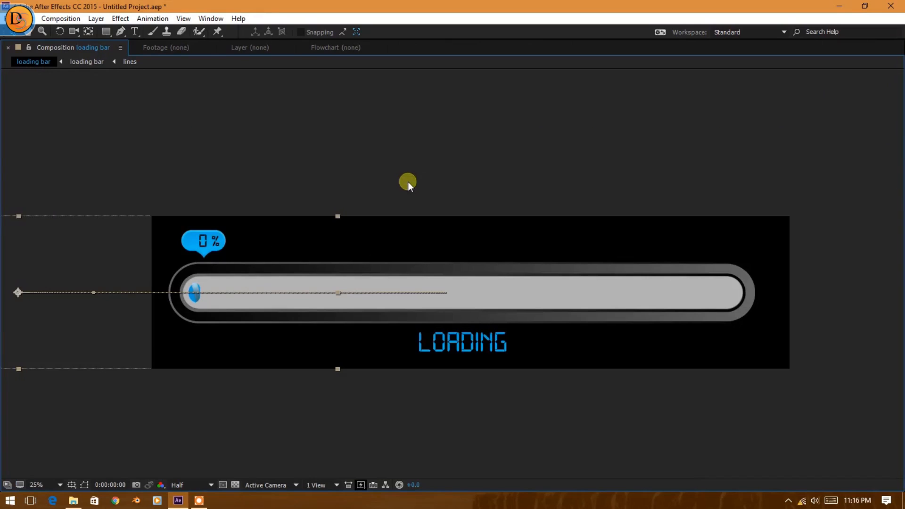
key(space)
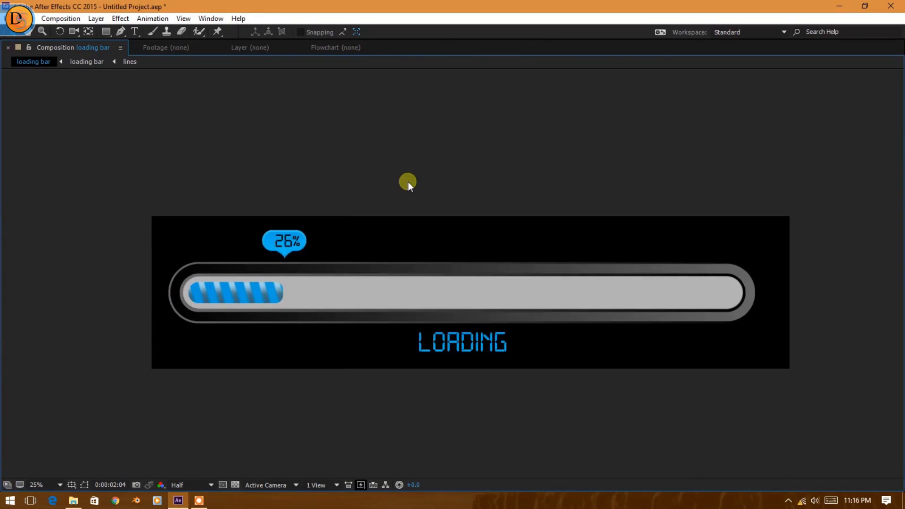